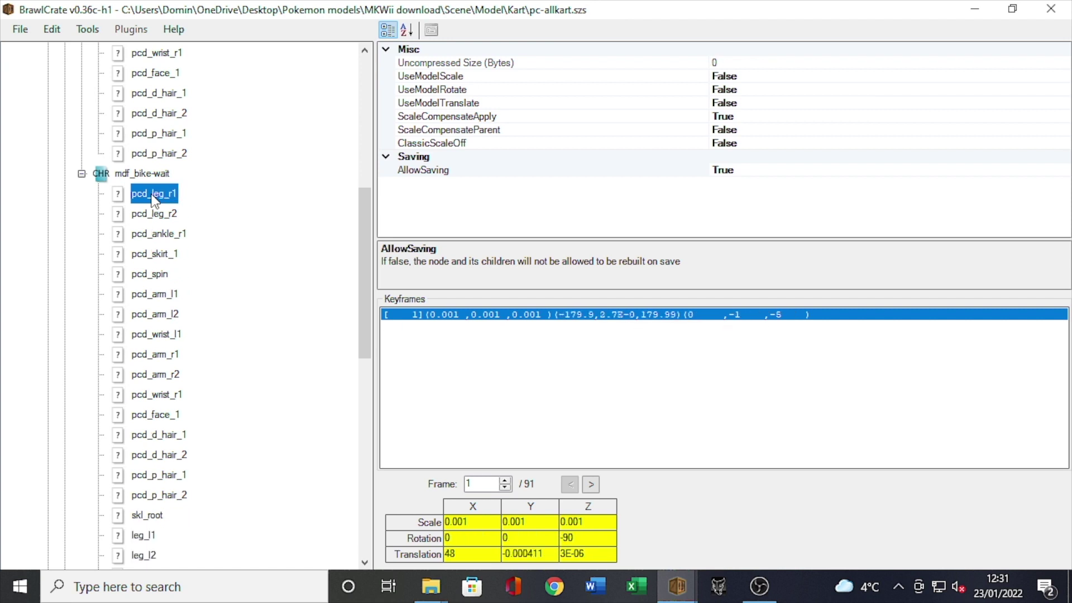
Delete the remaining pcd_ bone entries, from pcd_leg_r1 through pcd_p_hair_2, from the mdf_bike-wait animation.
key("Delete")
key("Delete")
key("Delete")
key("Delete")
key("Delete")
key("Delete")
key("Delete")
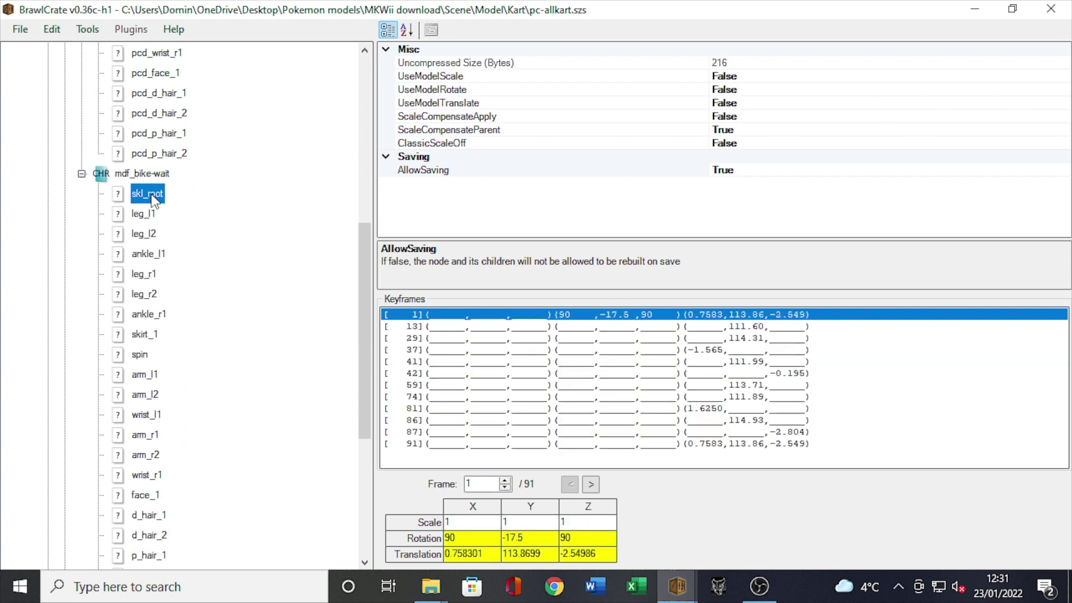
Compare the bone entries and keyframes of the ma_bike-wait and mdf_bike-wait animations.
scroll(204, 400, "down", 5)
scroll(185, 371, "up", 3)
scroll(178, 367, "up", 8)
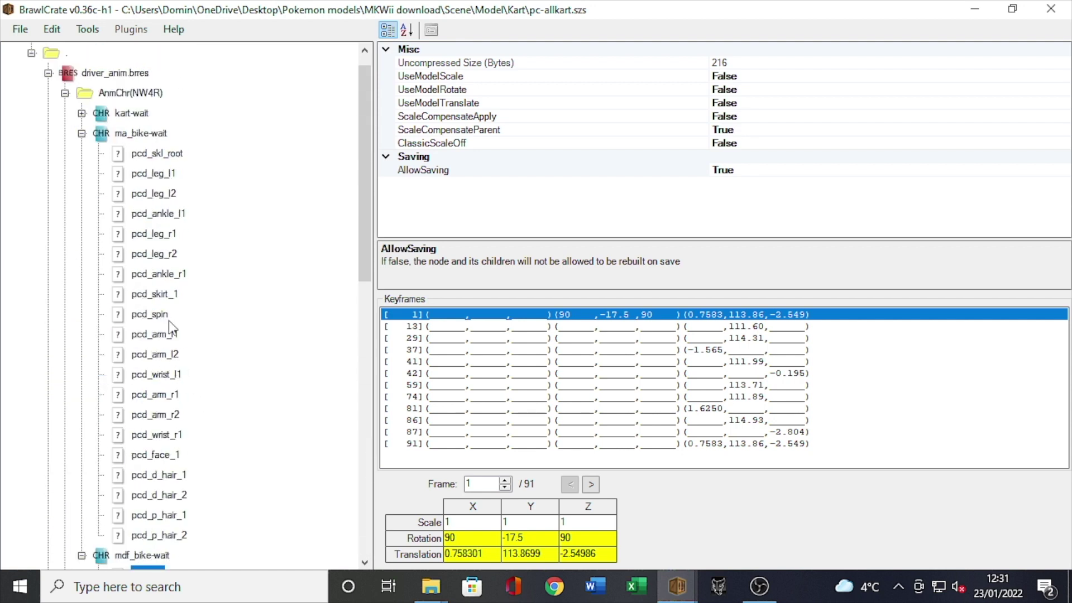
left_click(153, 153)
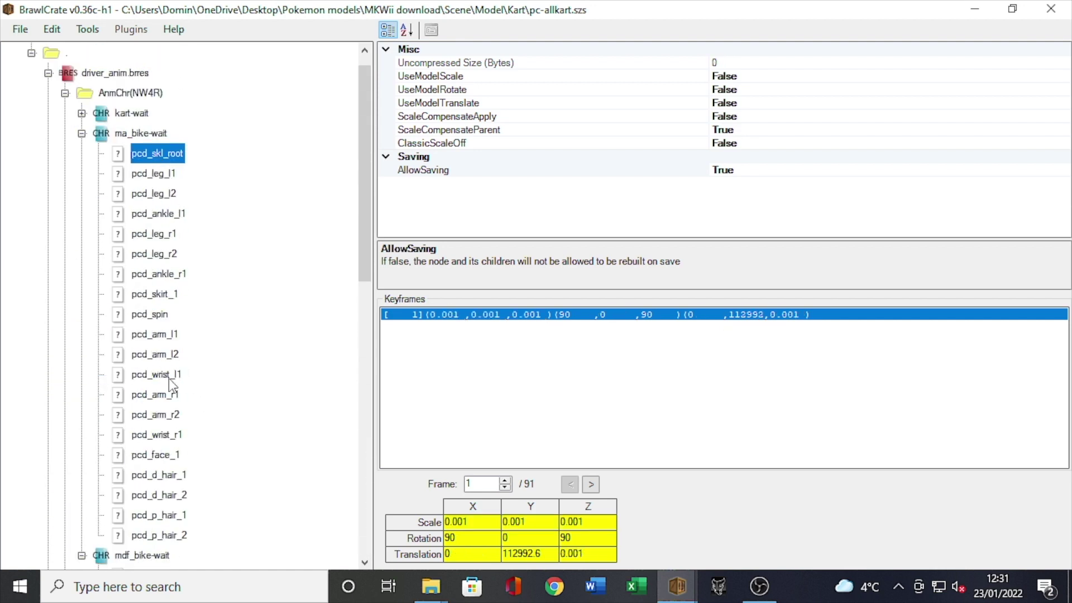
scroll(170, 405, "down", 2)
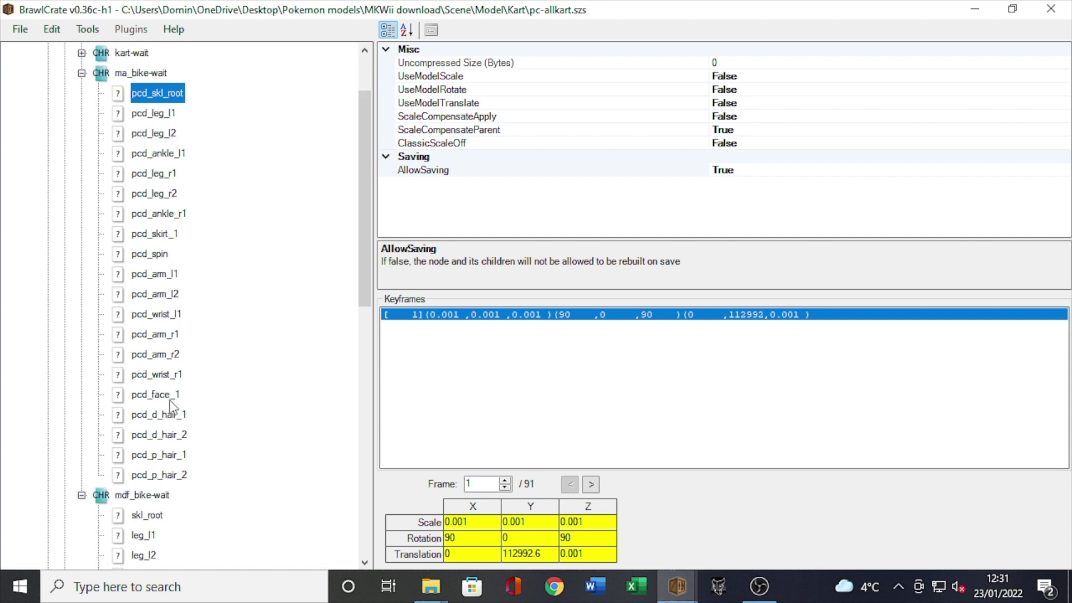
scroll(173, 408, "down", 3)
left_click(144, 356)
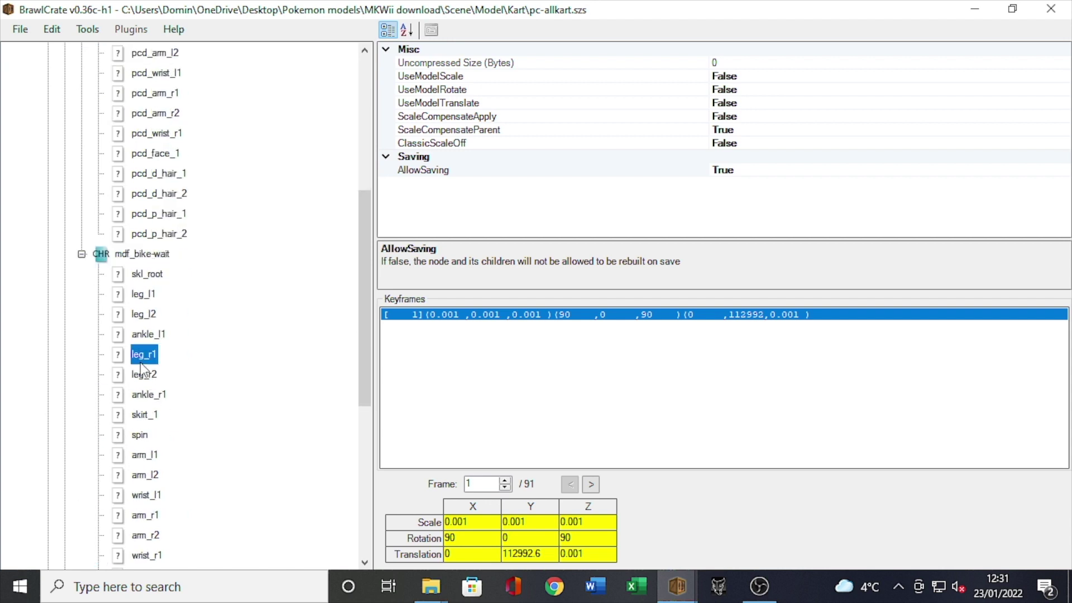
scroll(205, 324, "up", 5)
scroll(180, 294, "up", 1)
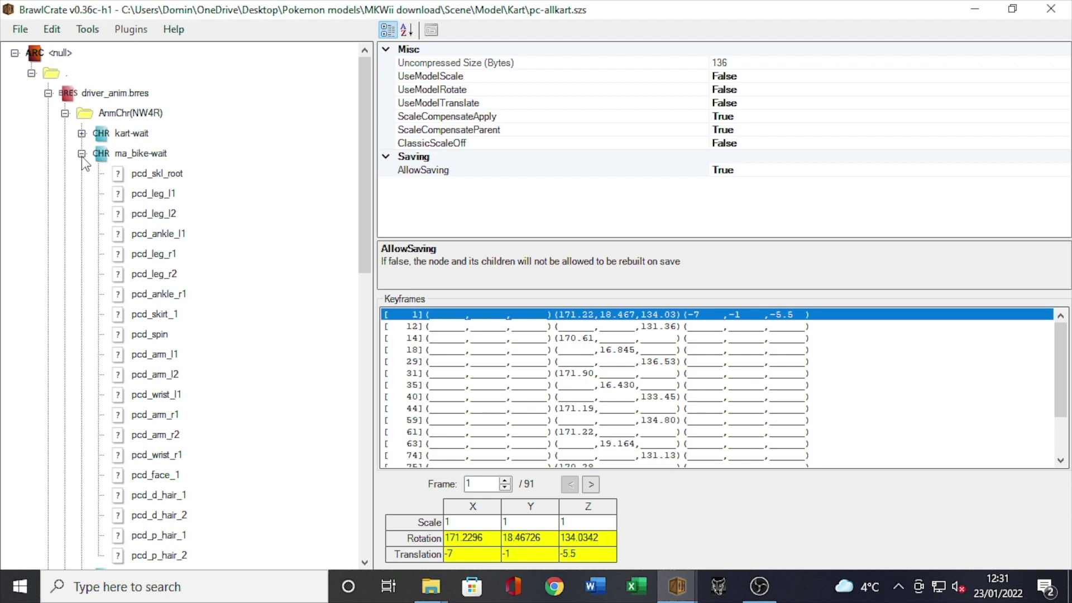
left_click(134, 176)
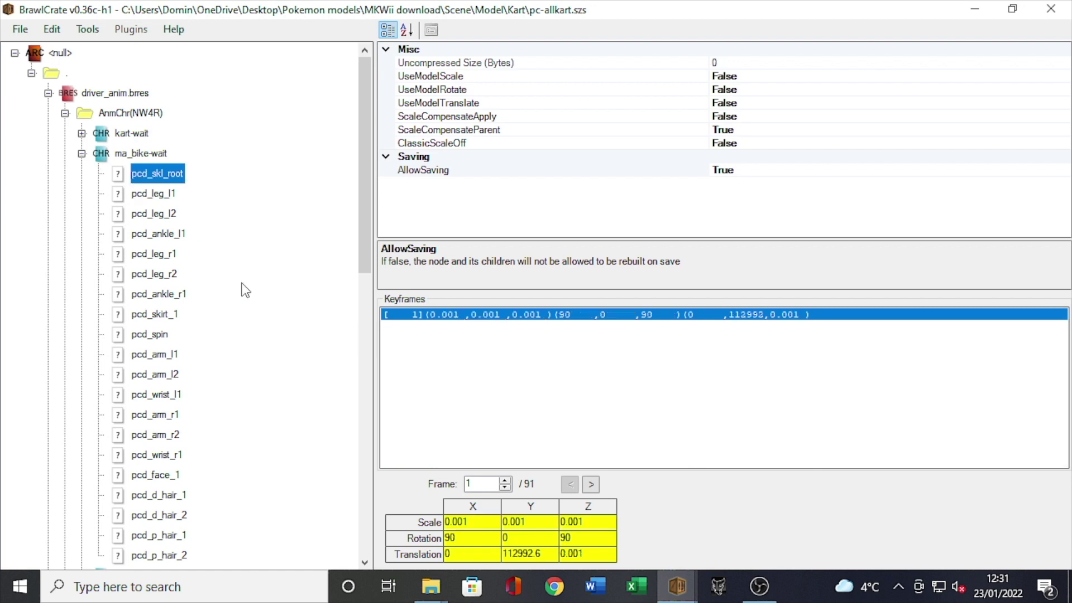
scroll(208, 285, "down", 2)
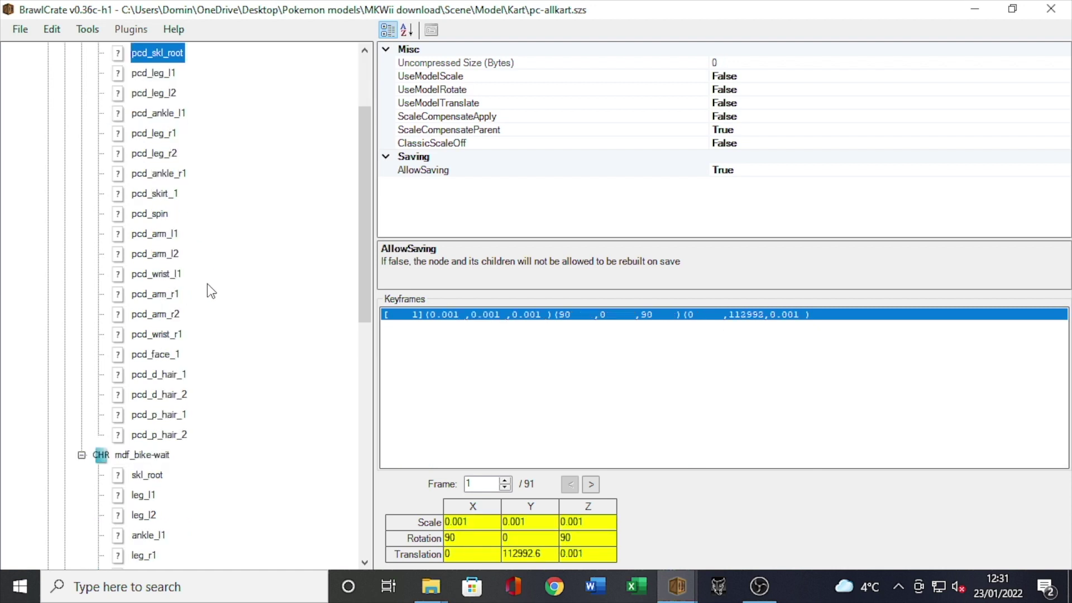
scroll(206, 285, "up", 1)
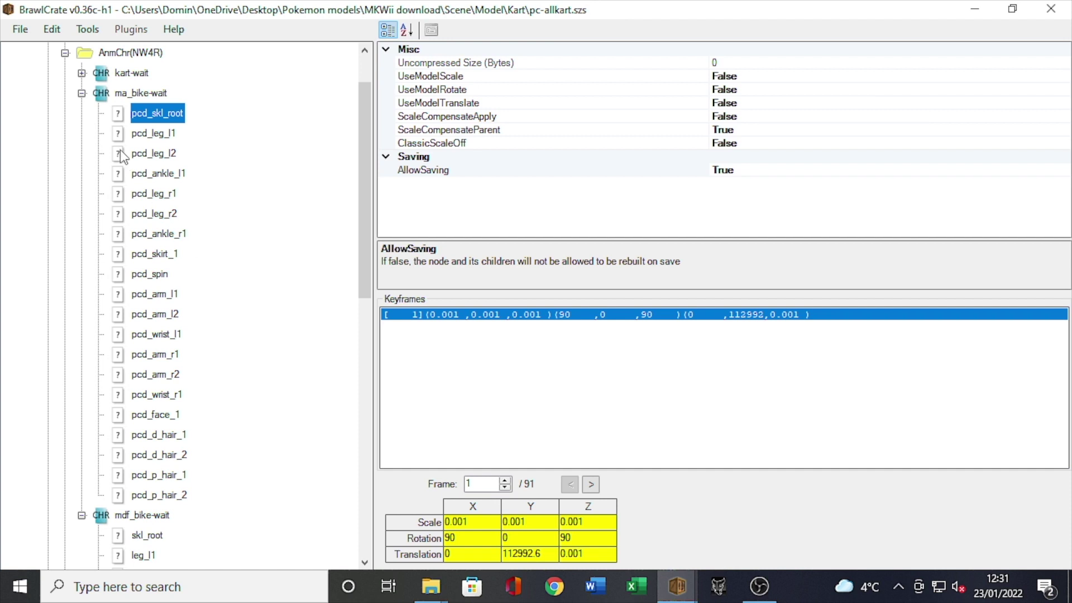
Collapse the ma_bike-wait and mdf_bike-wait animations and save pc-allkart.szs.
left_click(81, 93)
left_click(82, 113)
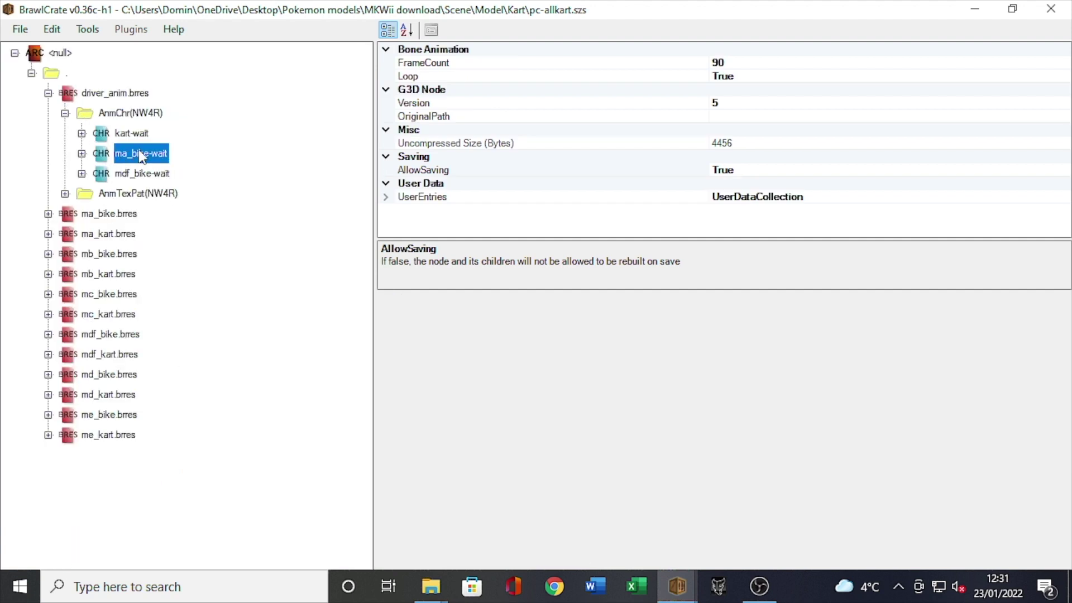
left_click(135, 134)
left_click(144, 175)
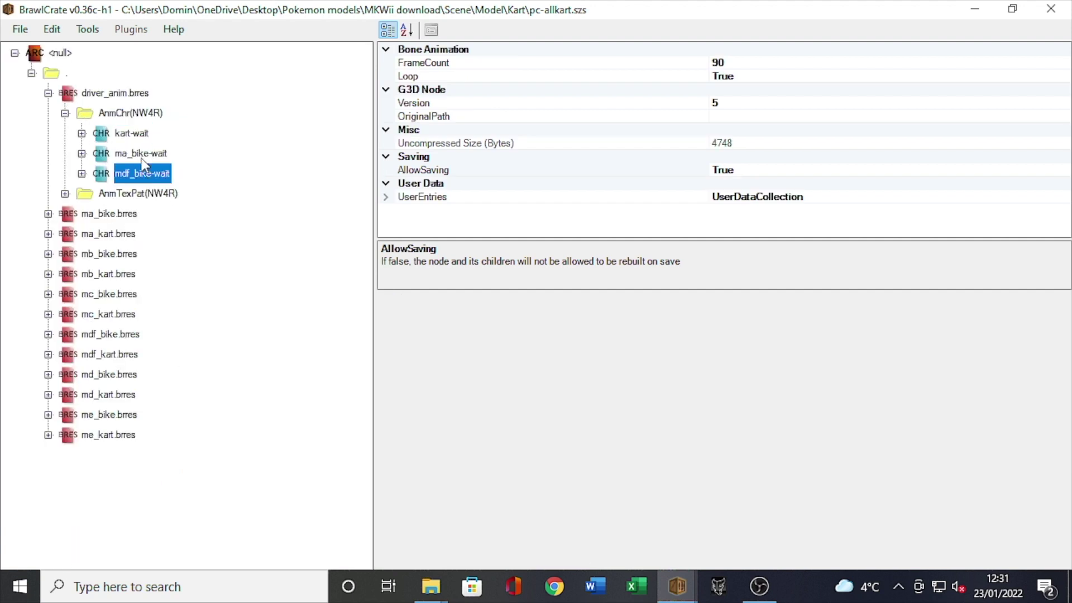
left_click(145, 154)
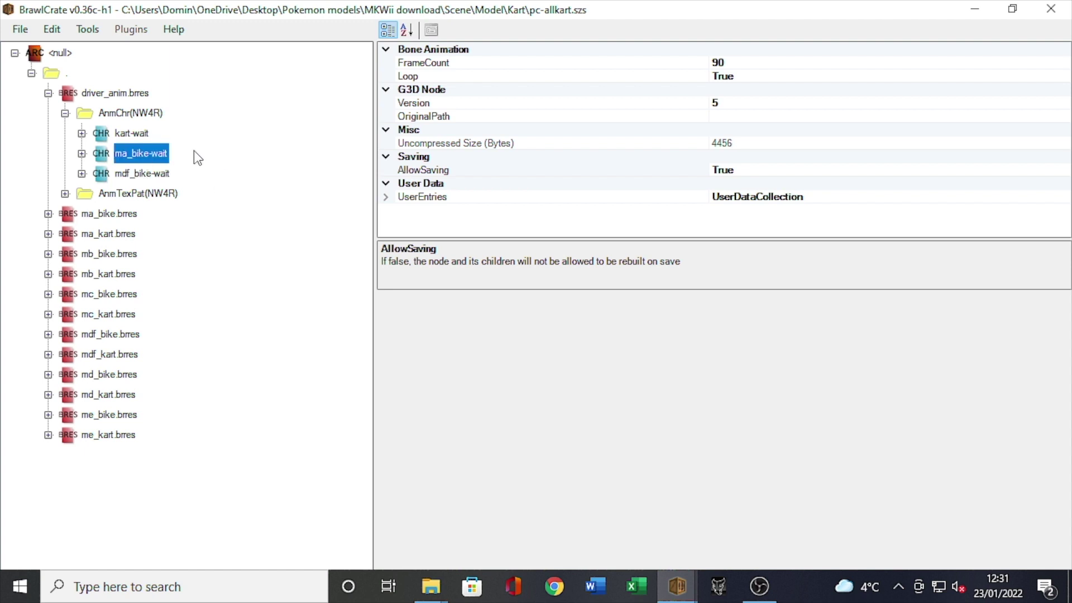
left_click(21, 30)
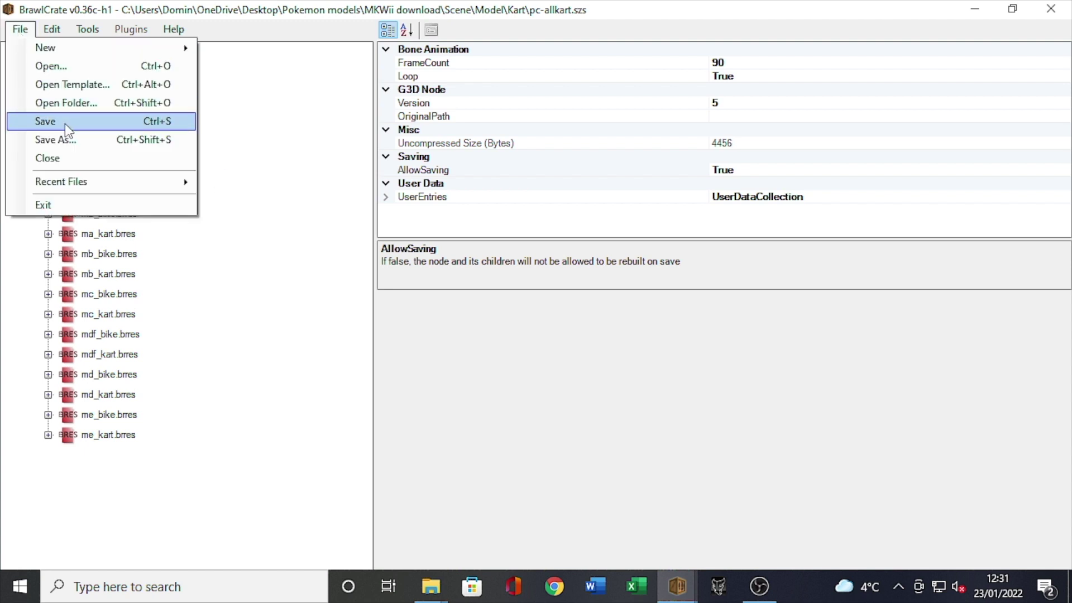
left_click(65, 122)
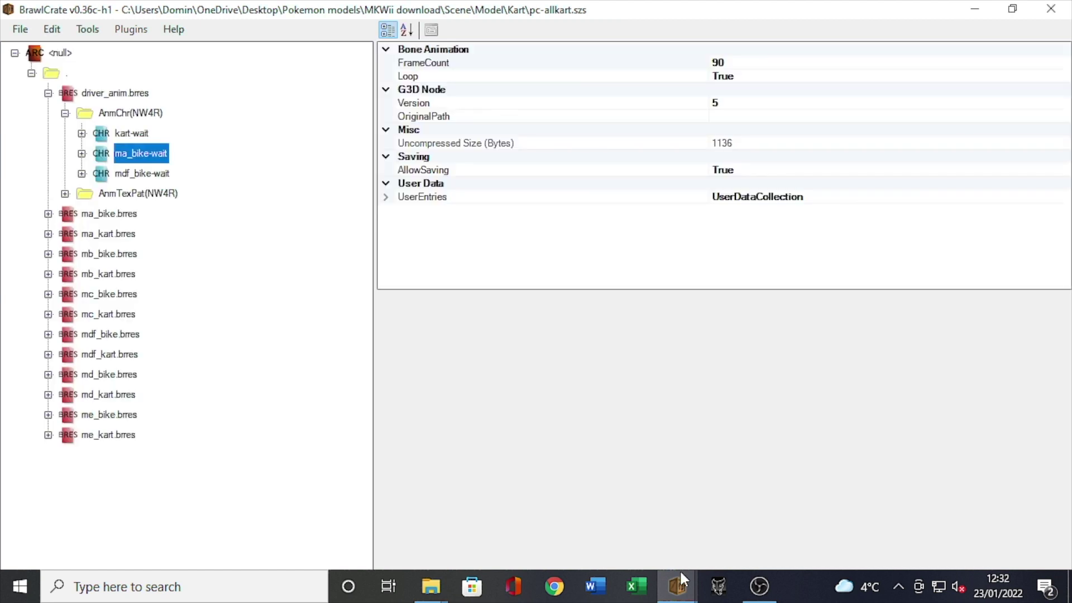
Switch to the other BrawlCrate window and browse for a file to open in the Scene folder of Pokemon models\MKWii download.
mouse_move(679, 572)
left_click(944, 519)
left_click(20, 30)
left_click(35, 64)
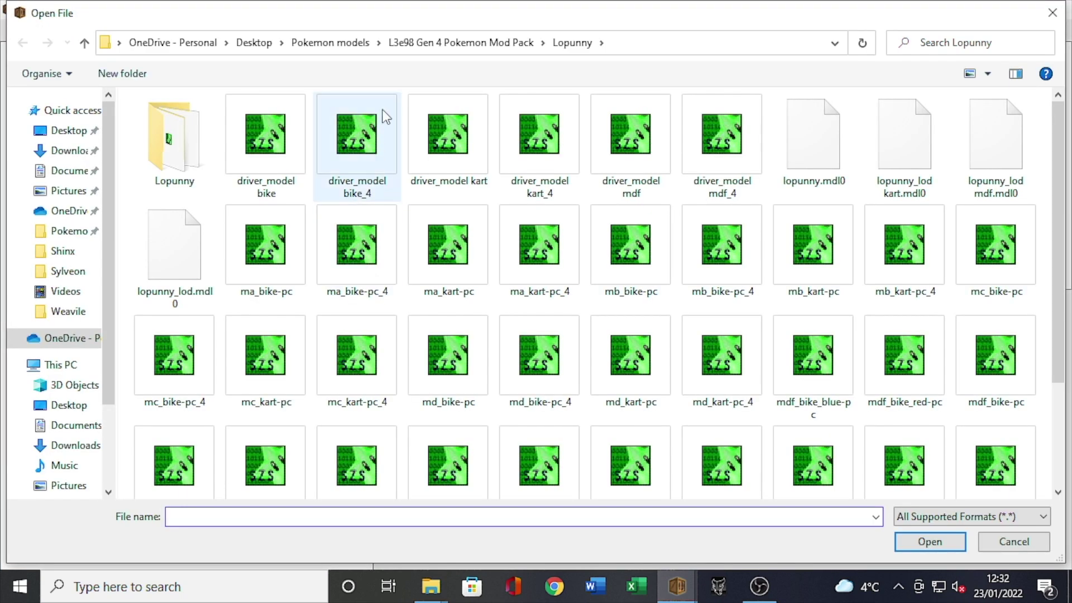
left_click(335, 43)
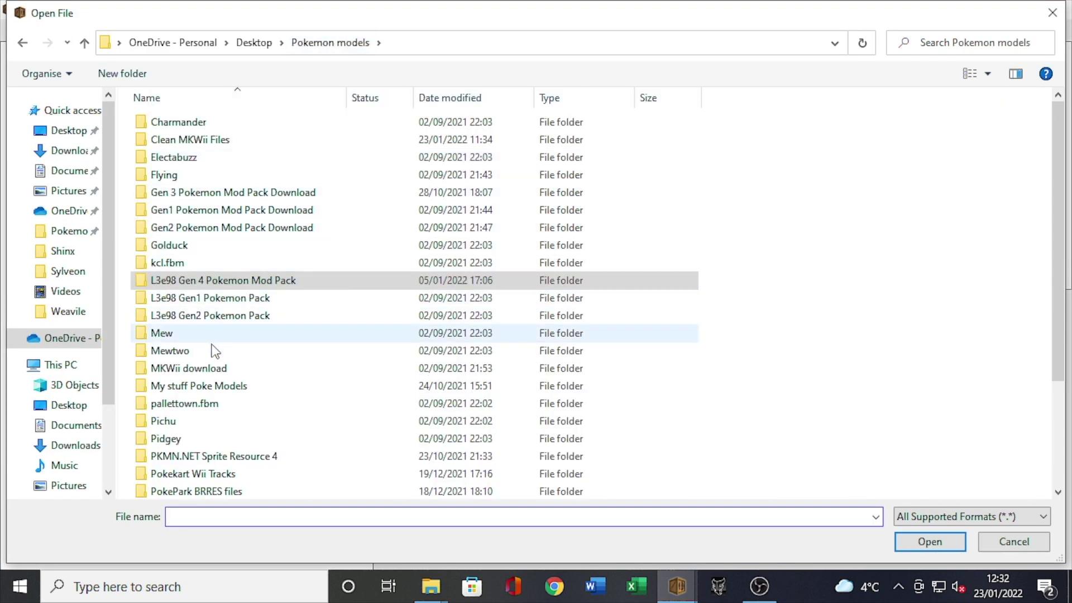
double_click(223, 374)
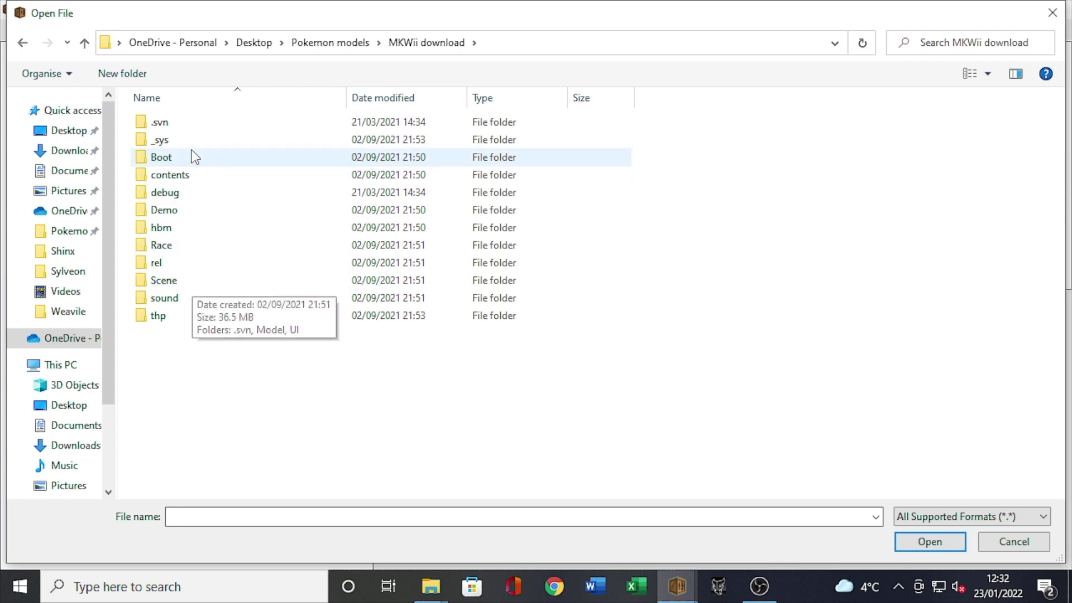
double_click(194, 282)
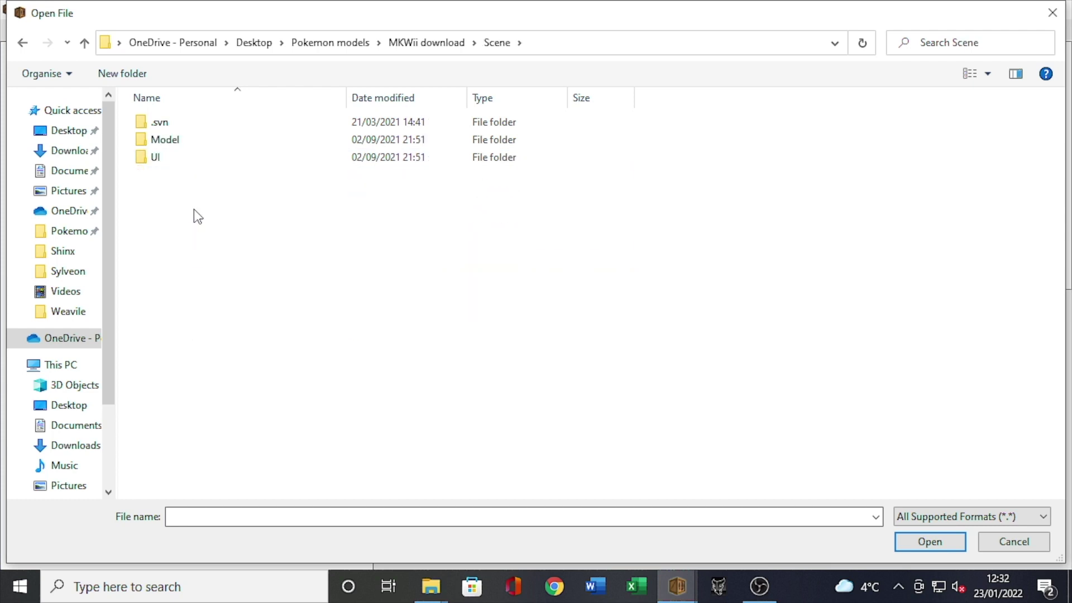
Look through the SZS files in the UI folder and return to the Scene folder.
left_click(179, 158)
double_click(179, 159)
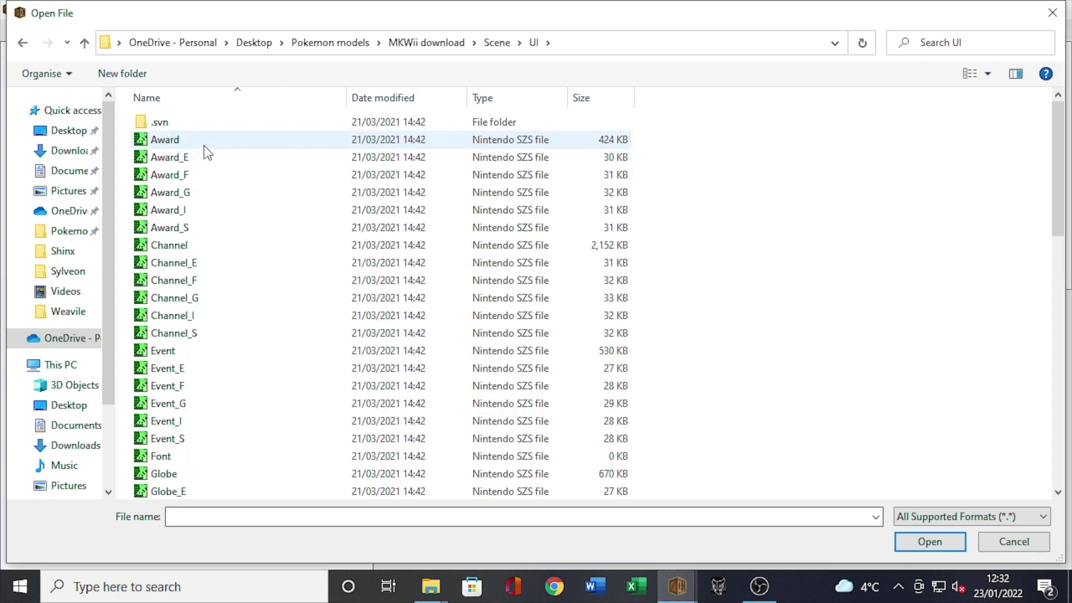
scroll(225, 413, "down", 7)
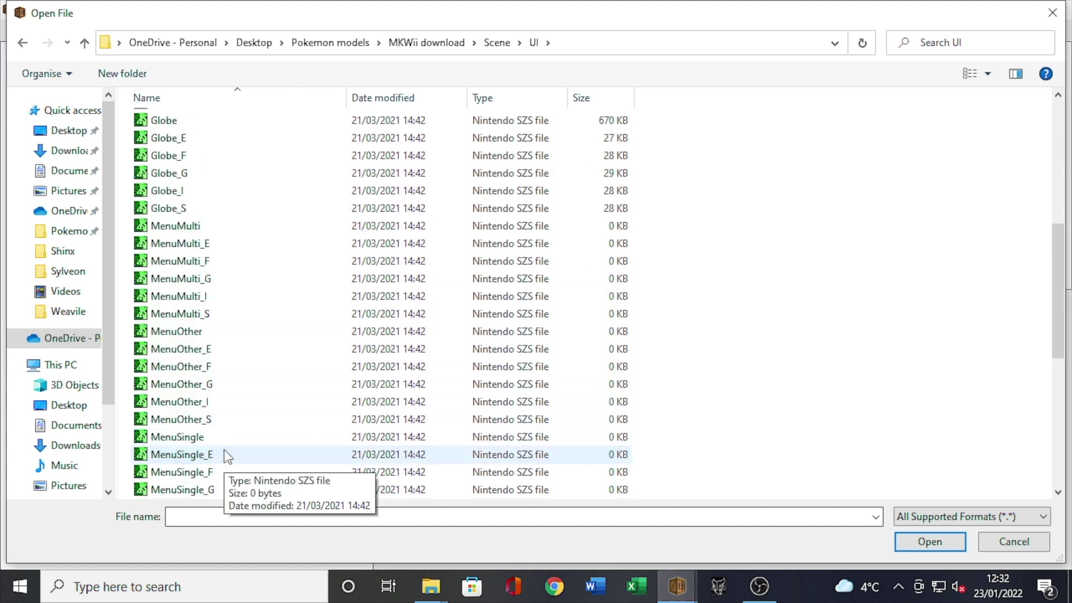
scroll(255, 398, "down", 2)
scroll(254, 399, "down", 4)
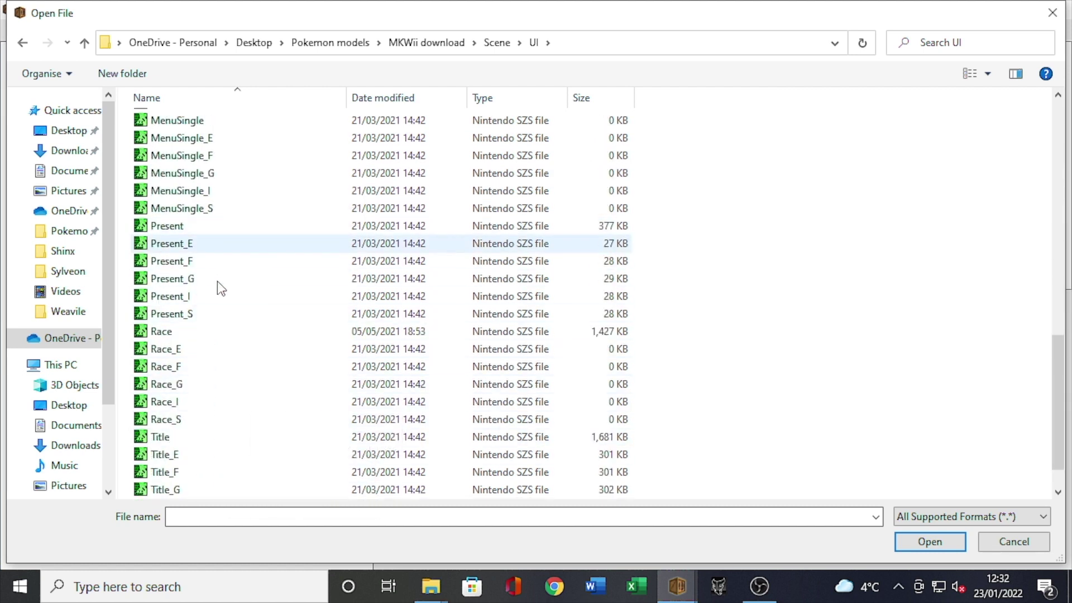
scroll(279, 383, "up", 5)
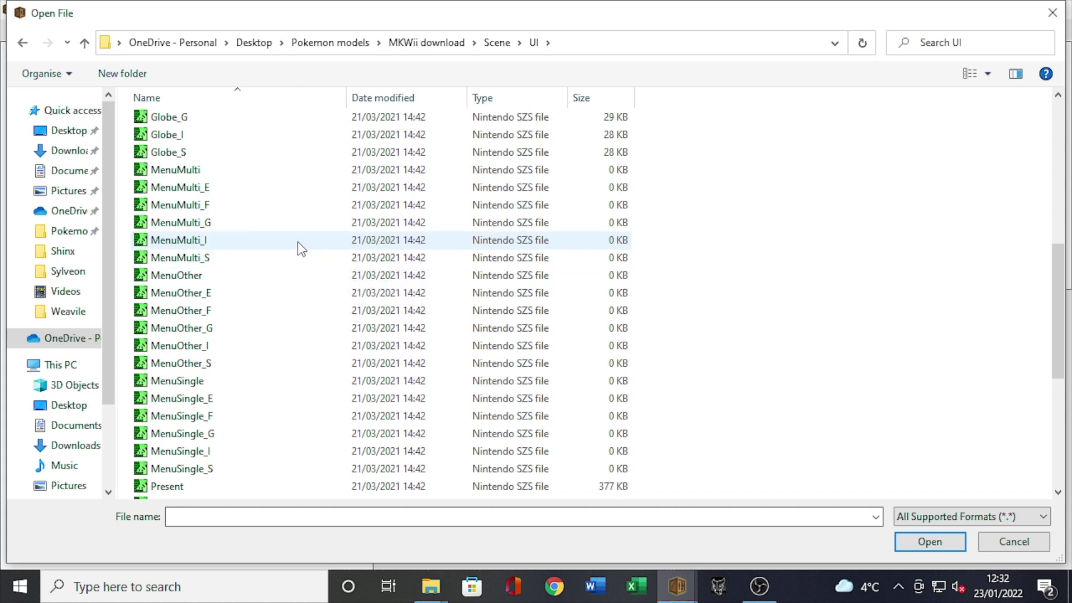
scroll(282, 247, "up", 4)
scroll(283, 243, "up", 4)
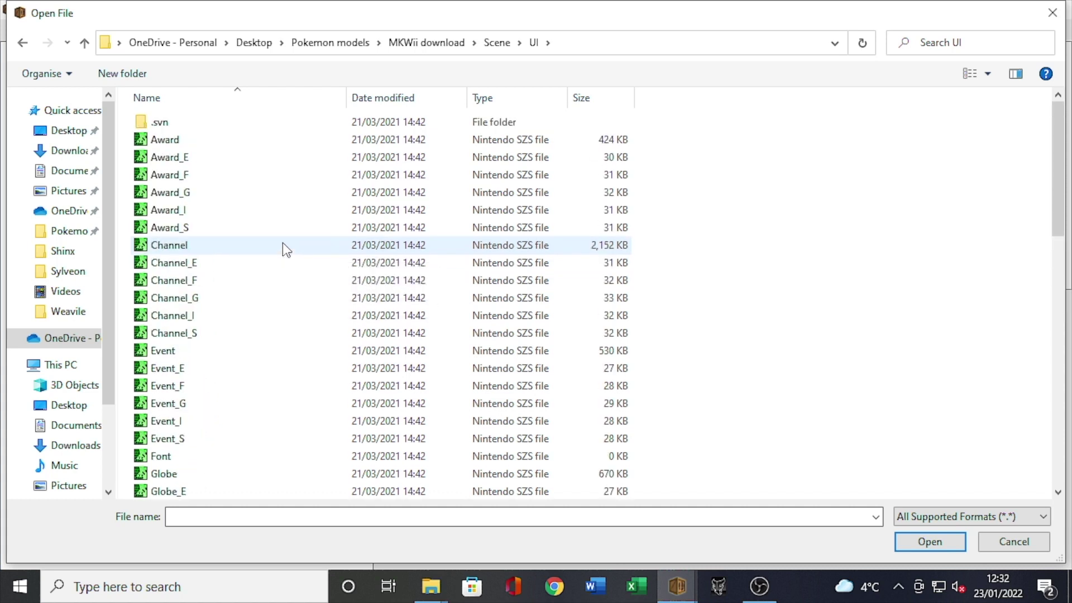
left_click(498, 44)
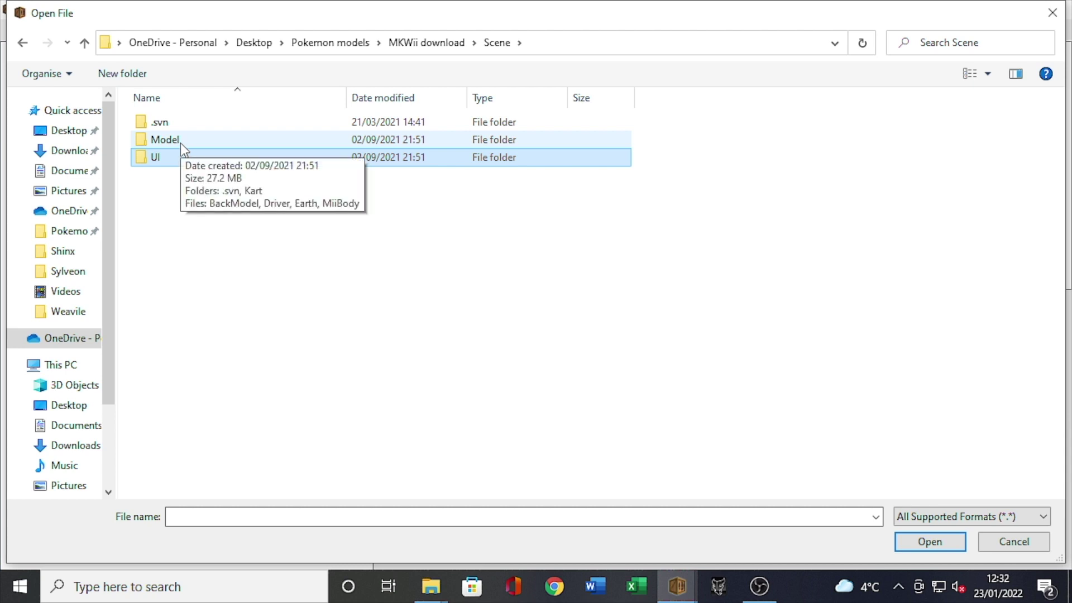
Open ka-allkart.szs from the Model\Kart folder.
double_click(179, 143)
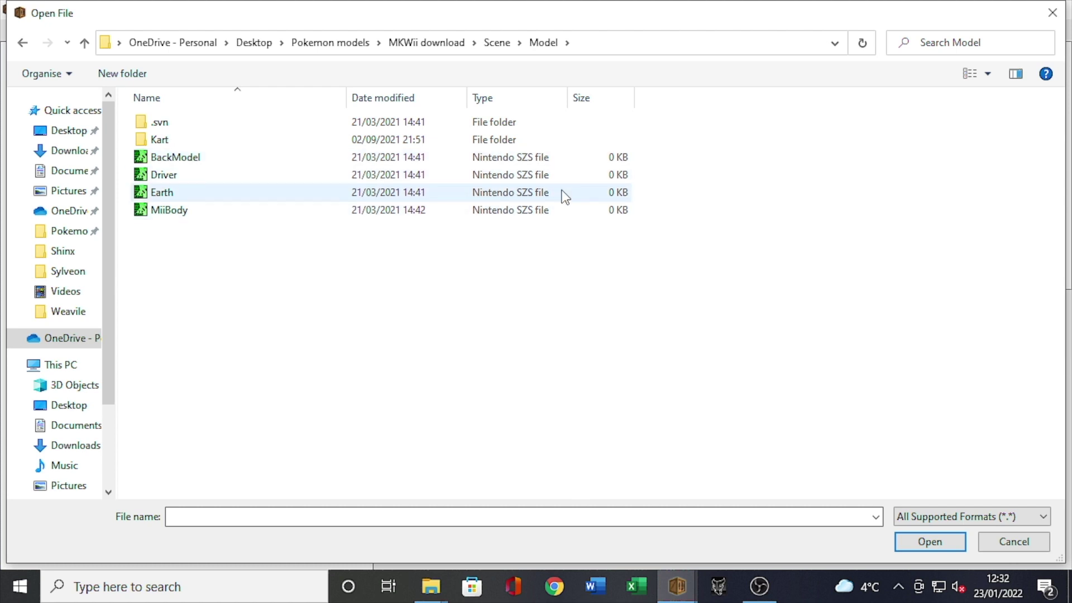
double_click(215, 145)
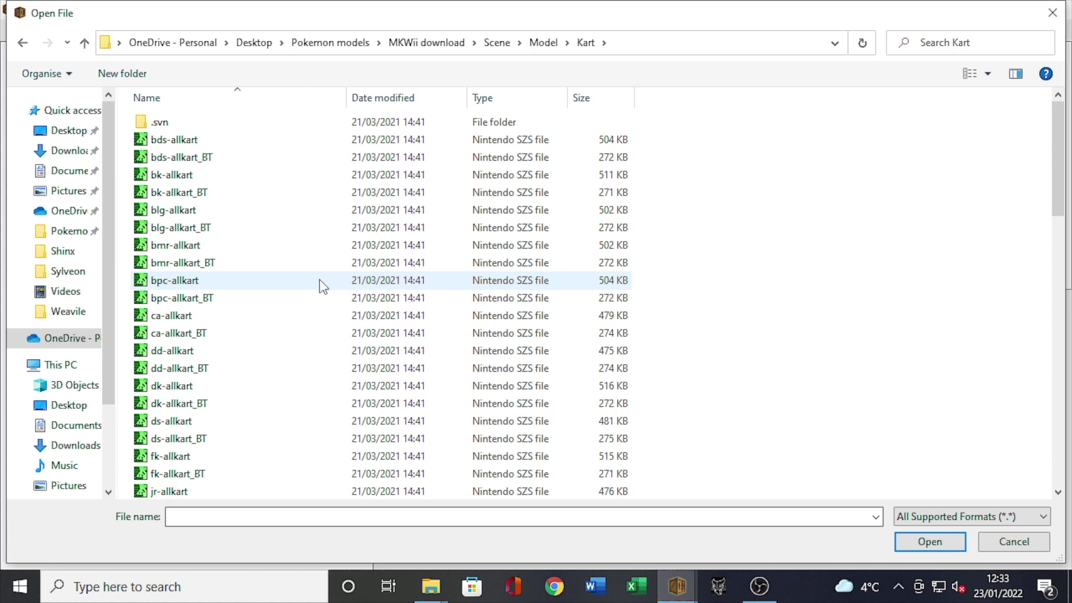
scroll(319, 279, "down", 5)
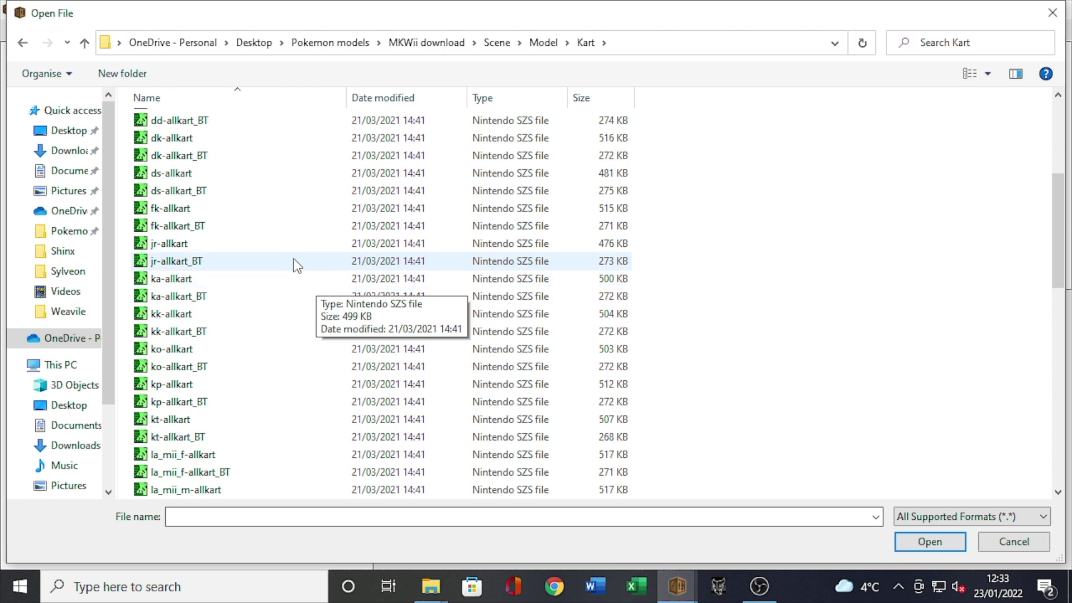
double_click(214, 278)
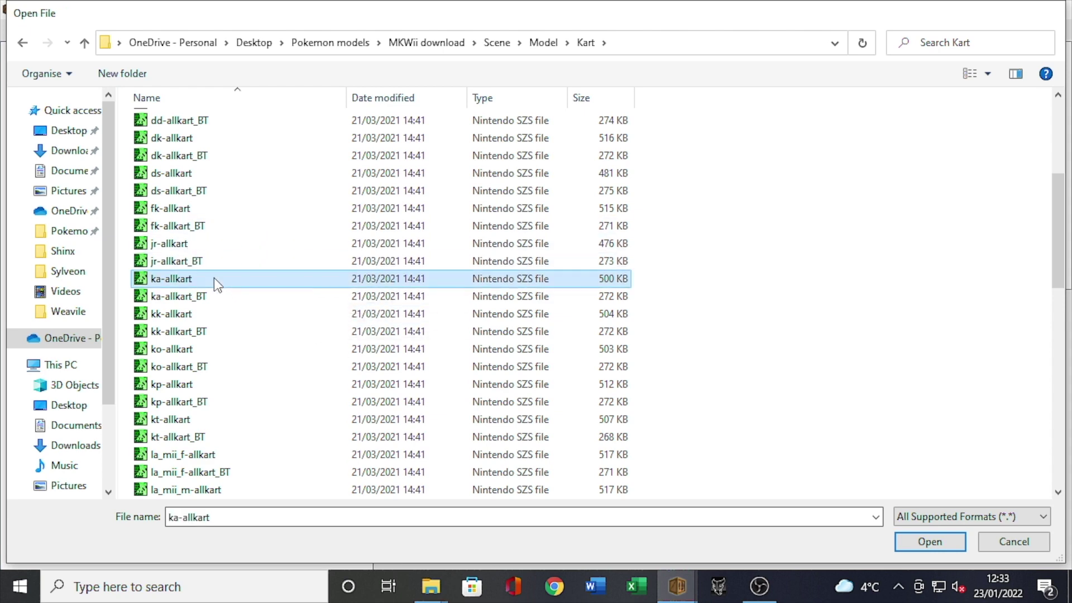
Set Visible to False for the sa_bike_all bone of the menu model in sa_bike.brres.
double_click(52, 73)
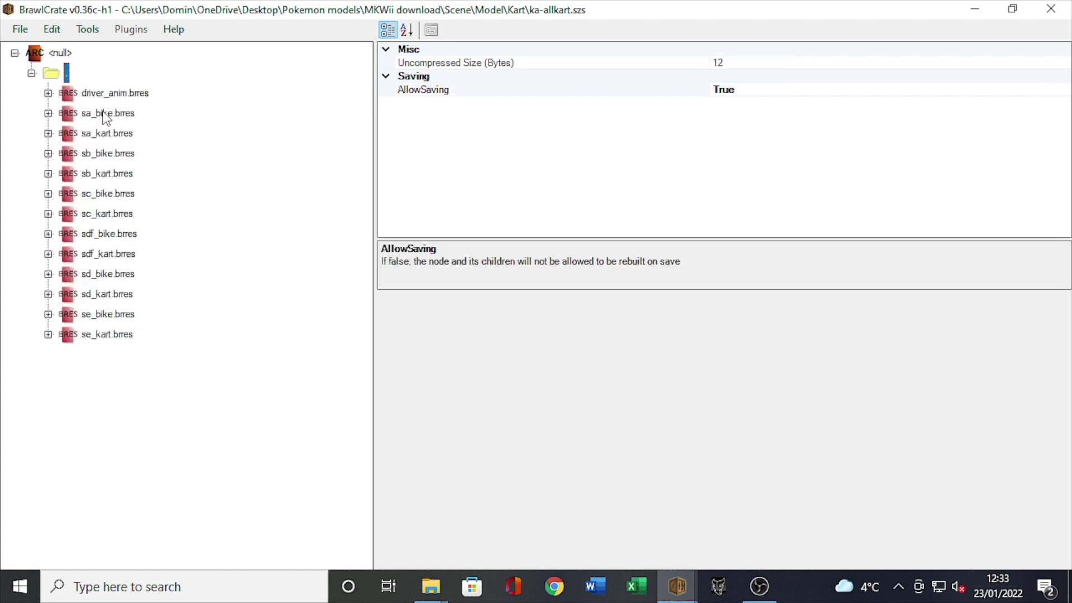
double_click(109, 113)
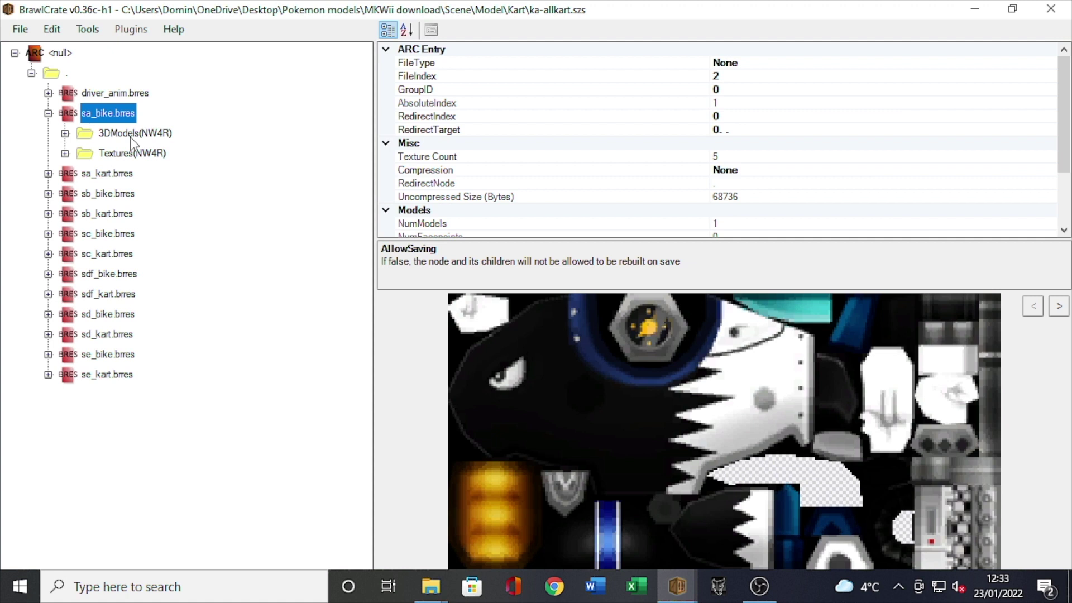
double_click(130, 136)
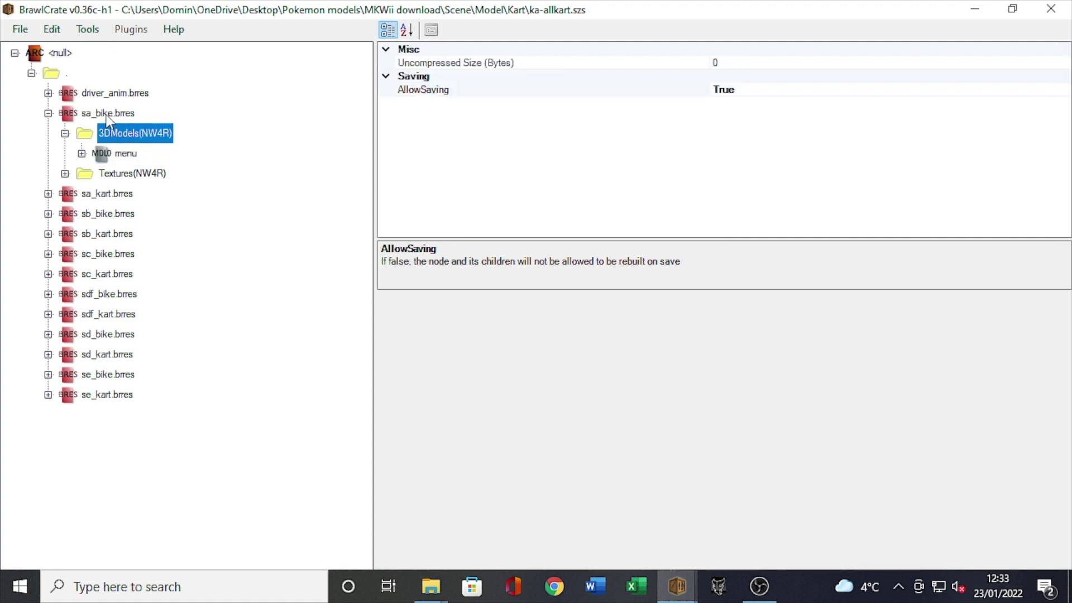
left_click(126, 154)
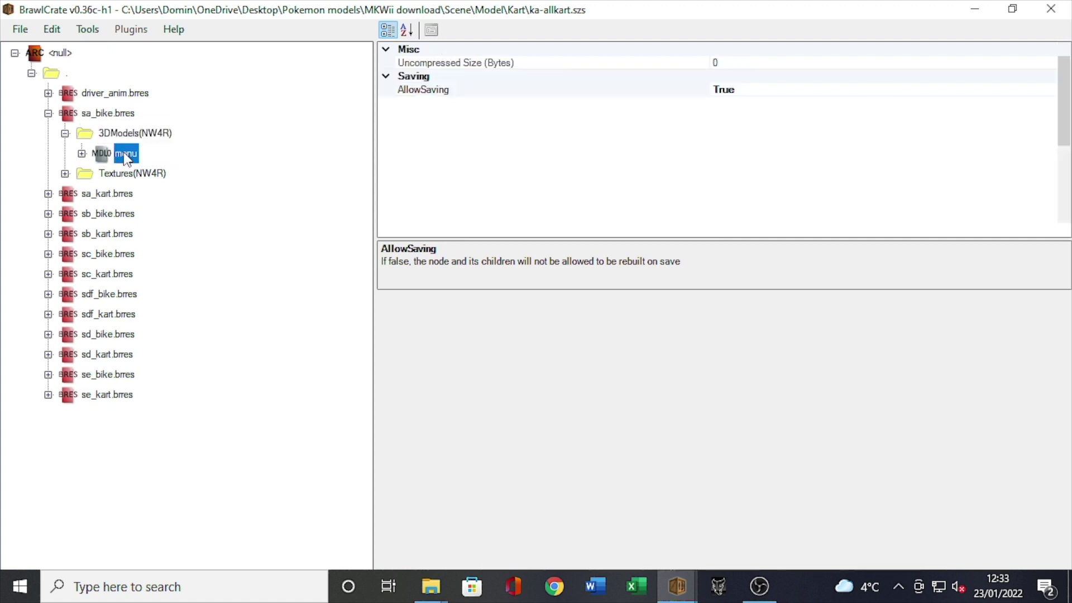
double_click(155, 199)
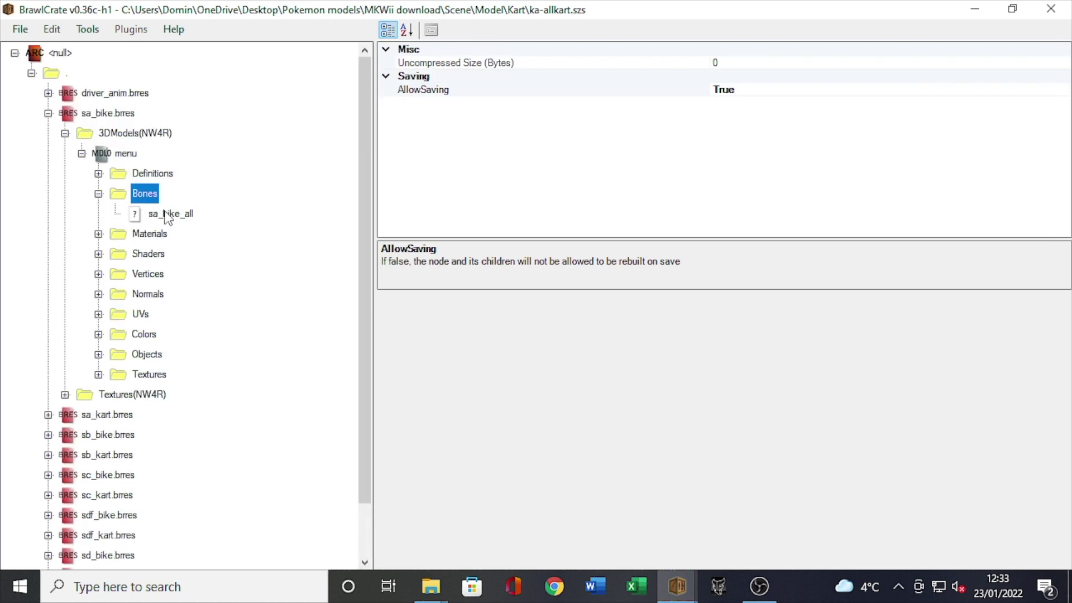
left_click(169, 216)
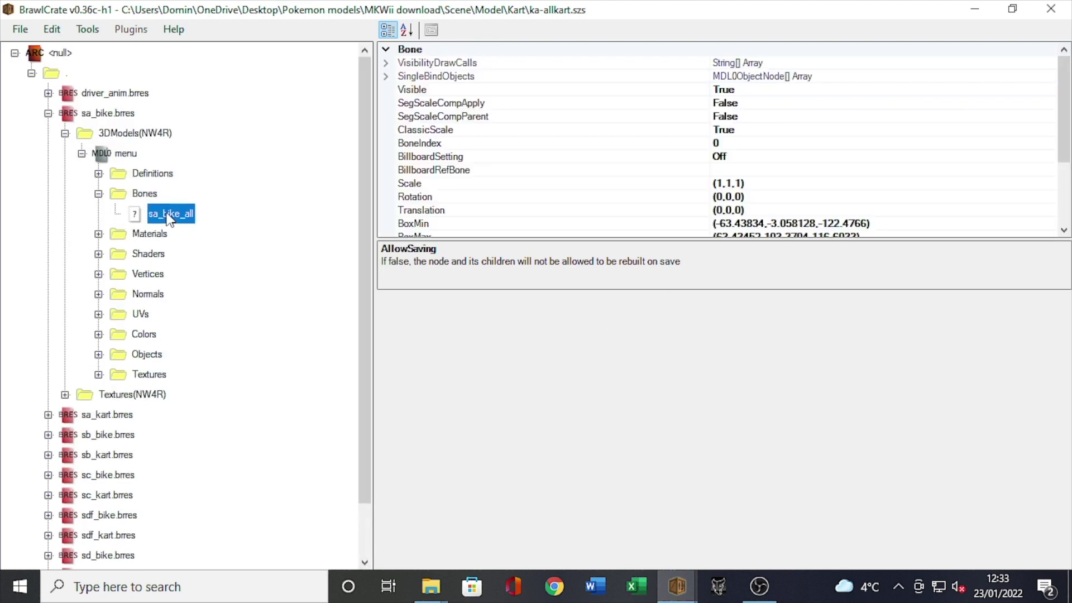
double_click(751, 89)
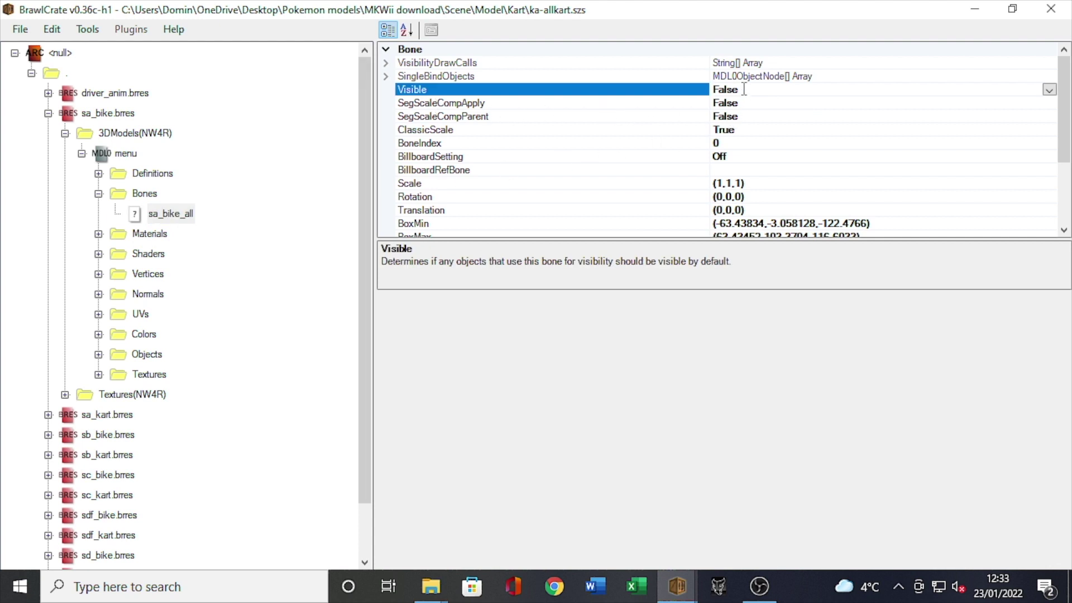
Set Visible to False for the sa_kart_all bone of the menu model in sa_kart.brres.
left_click(49, 113)
double_click(106, 133)
double_click(134, 153)
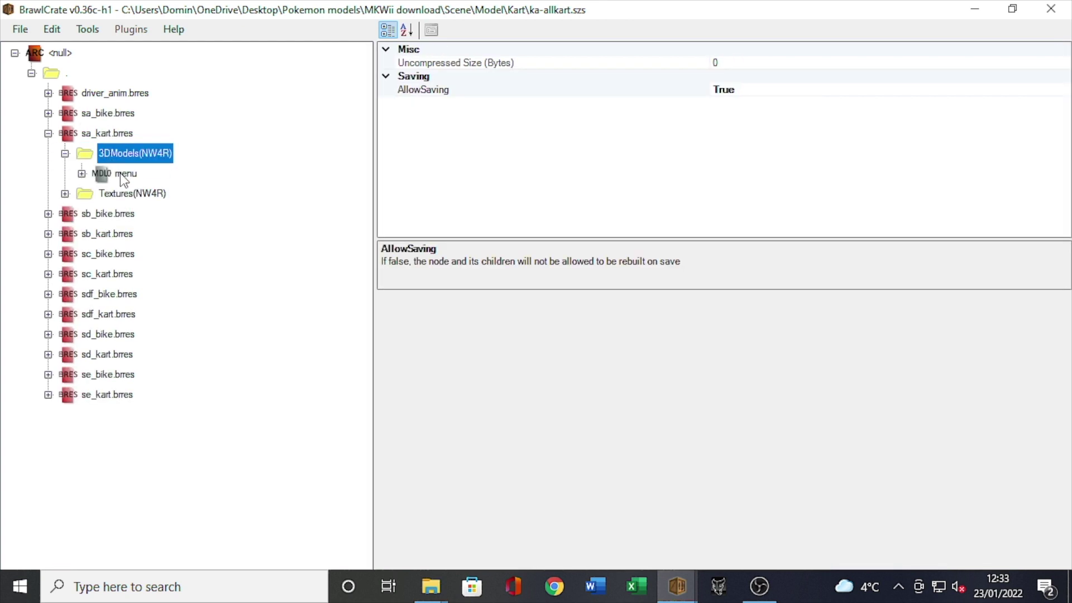
double_click(122, 174)
left_click(147, 213)
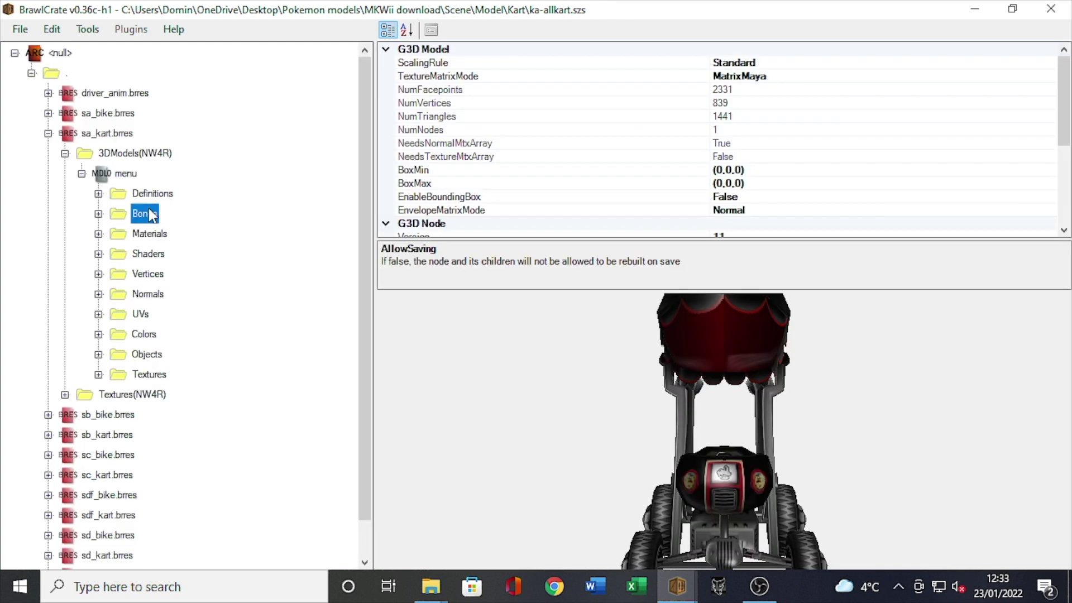
double_click(149, 215)
left_click(169, 233)
double_click(782, 89)
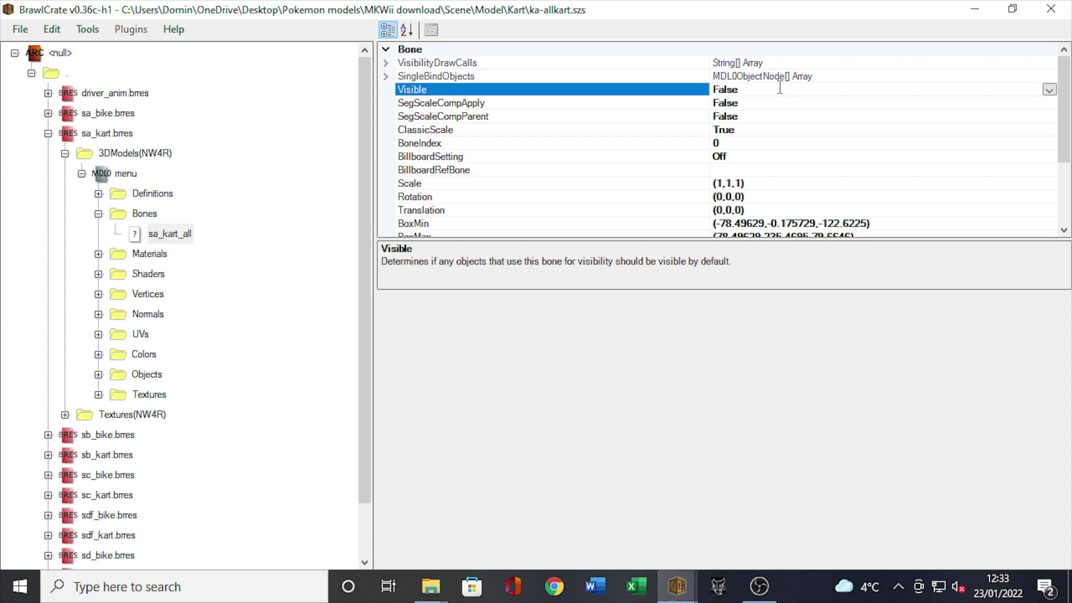
Set Visible to False for the sb_bike_all bone of the menu model in sb_bike.brres.
left_click(48, 133)
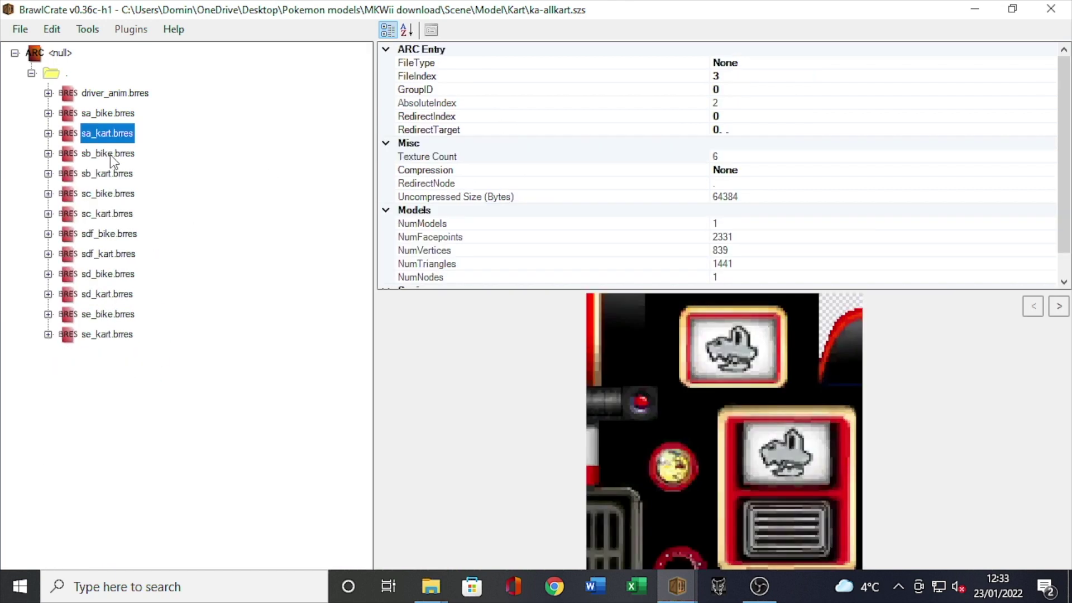
double_click(110, 154)
double_click(128, 173)
left_click(126, 194)
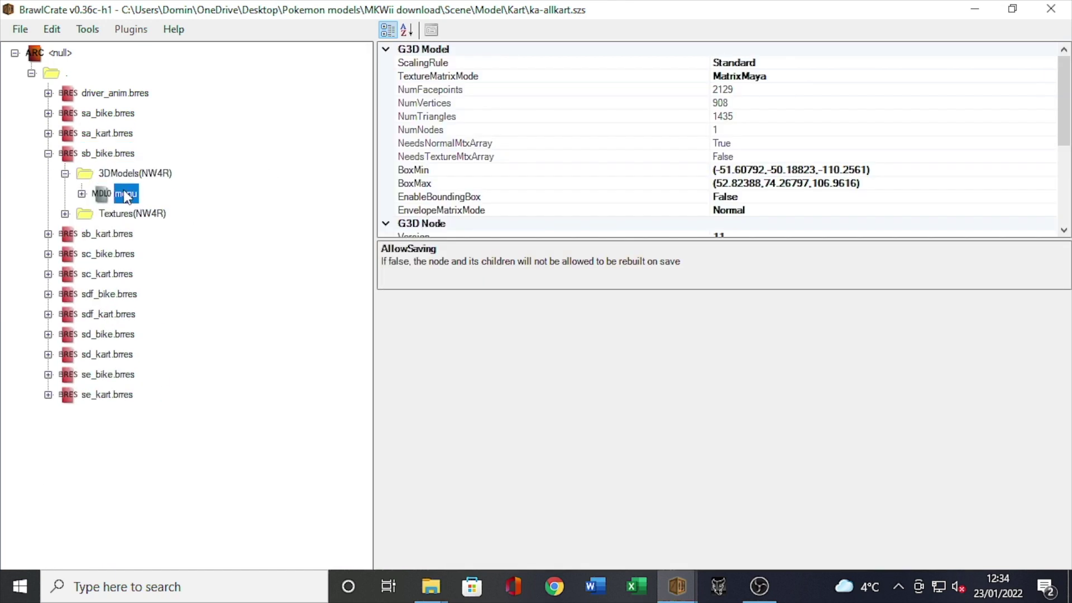
double_click(126, 194)
double_click(144, 233)
left_click(170, 254)
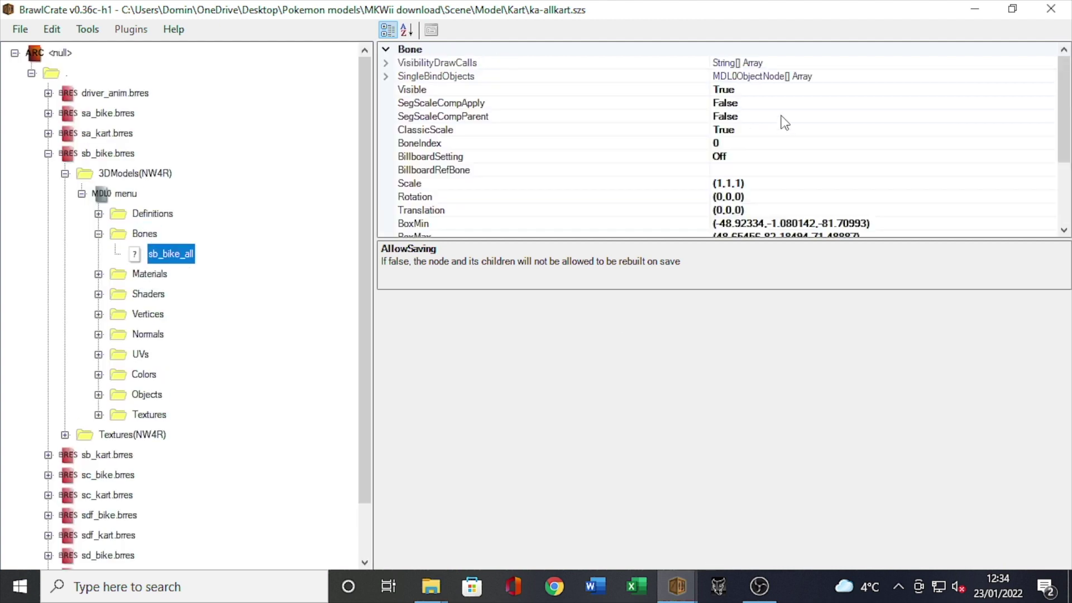
double_click(762, 90)
Set Visible to False for the sb_kart_all bone of the menu model in sb_kart.brres.
left_click(64, 173)
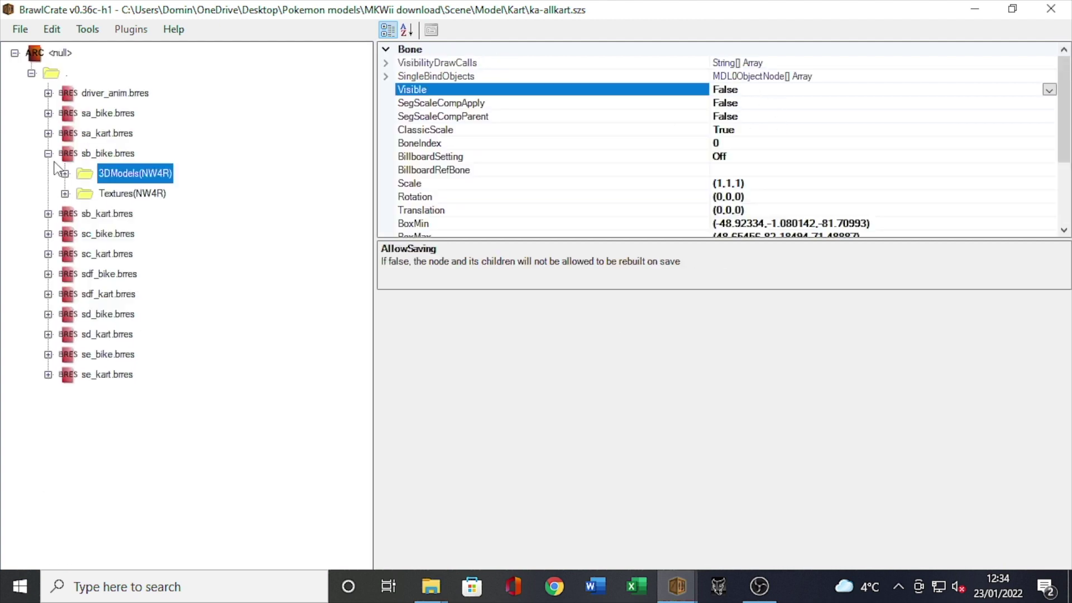
left_click(48, 153)
double_click(94, 174)
left_click(108, 196)
double_click(108, 195)
left_click(125, 213)
double_click(127, 215)
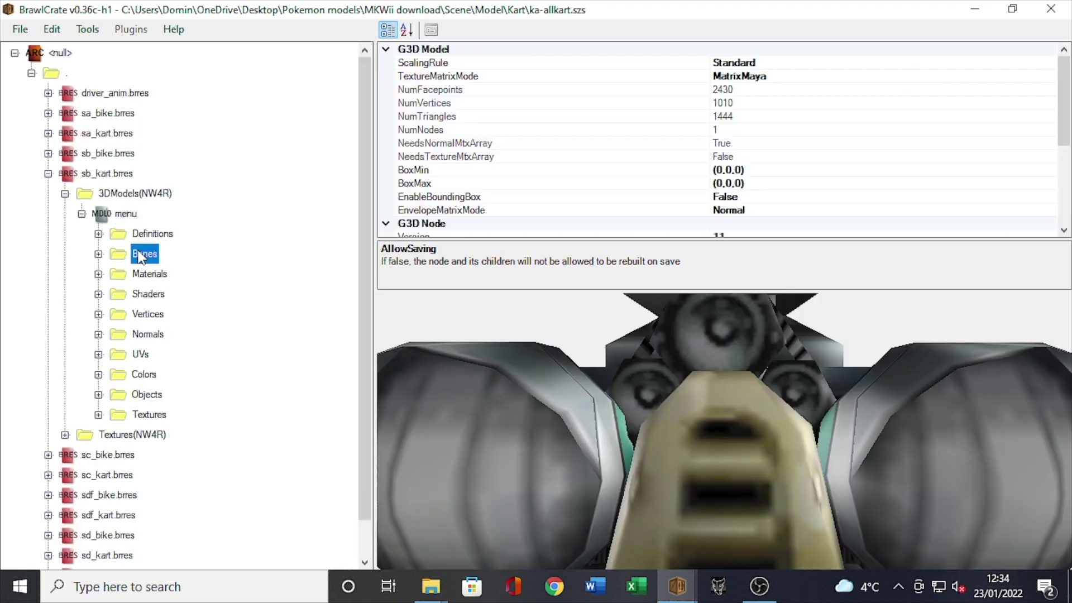
double_click(142, 254)
left_click(168, 274)
double_click(765, 89)
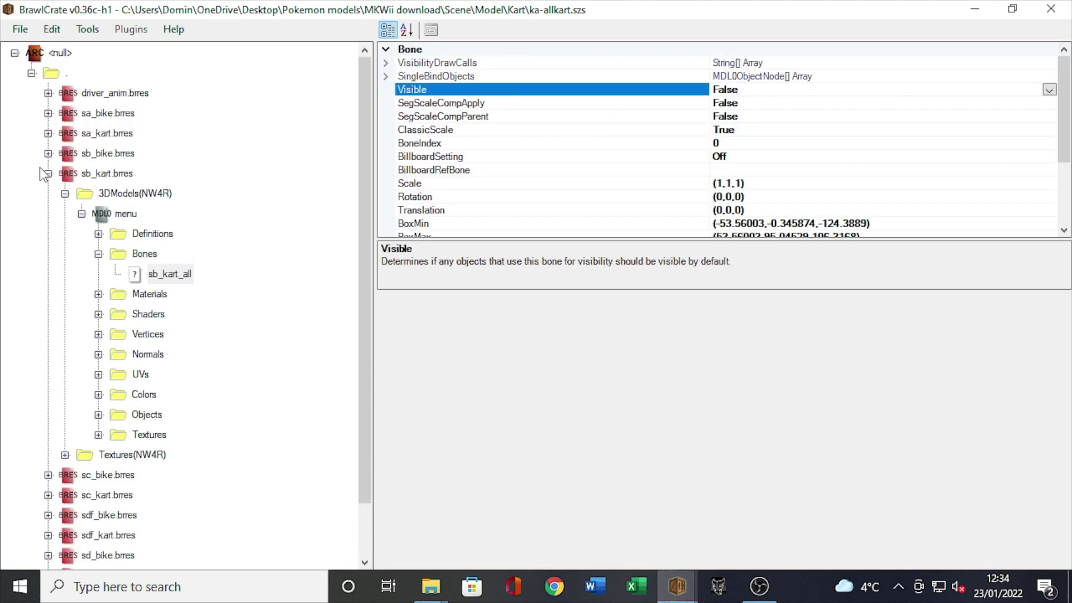
Replace the kart-wait animation in driver_anim.brres with Wait.chr0 from the Shinx folder.
left_click(48, 173)
double_click(120, 96)
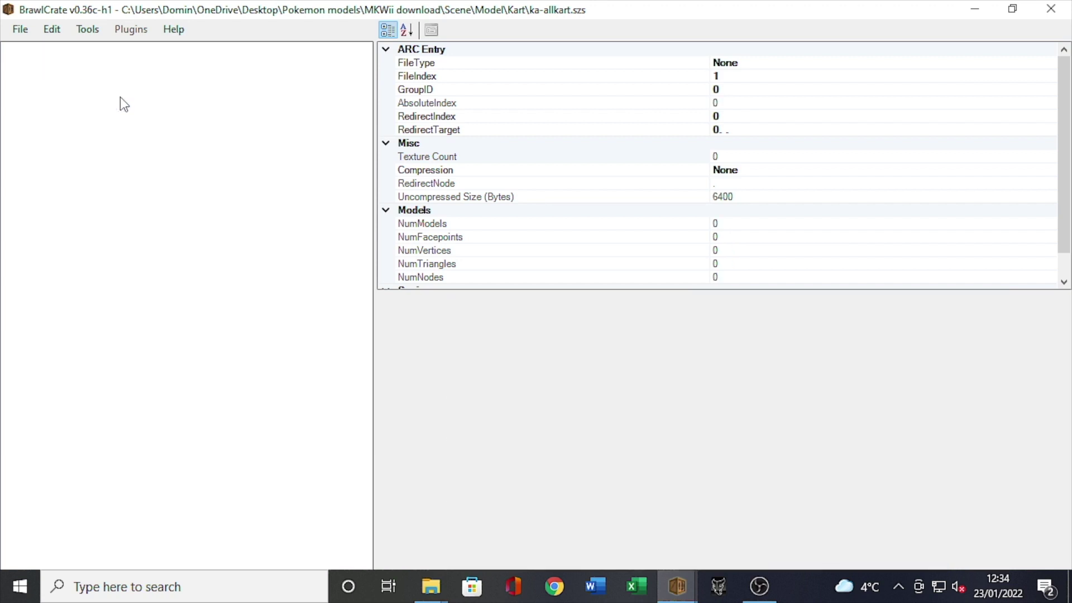
double_click(127, 113)
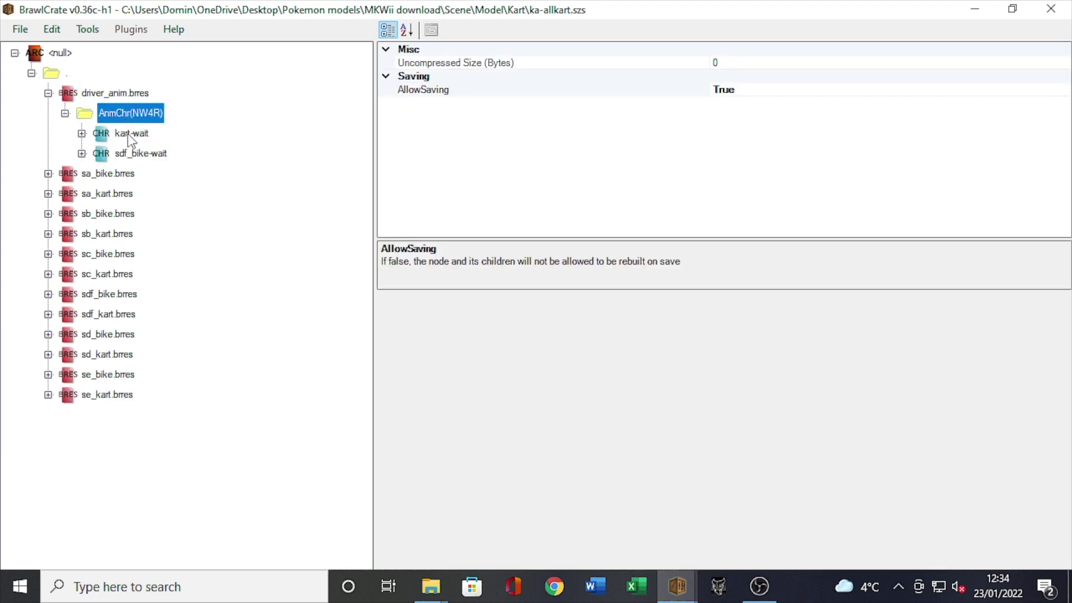
double_click(130, 135)
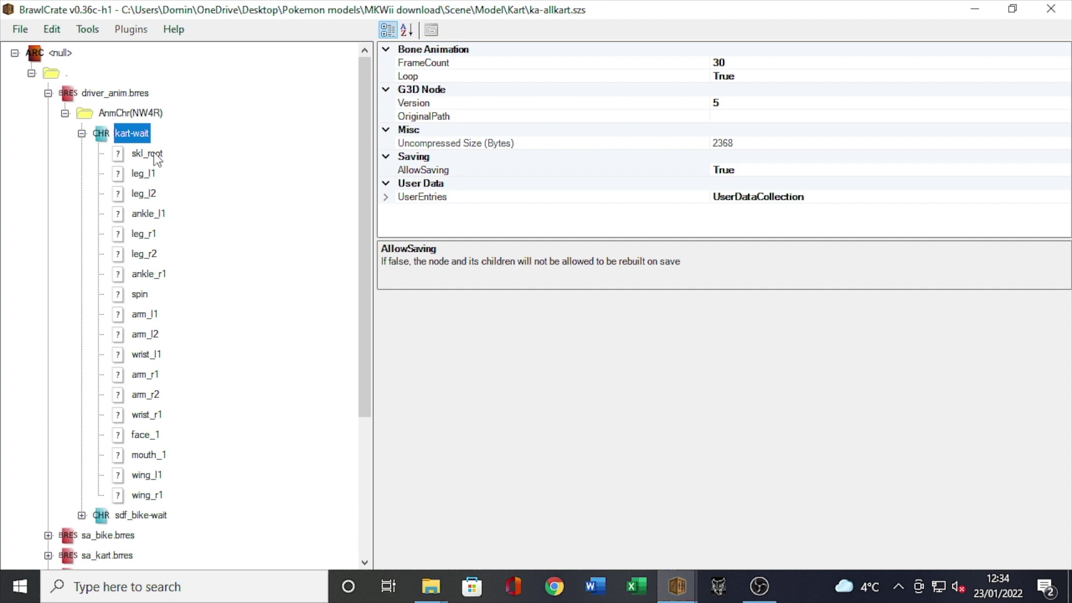
right_click(143, 137)
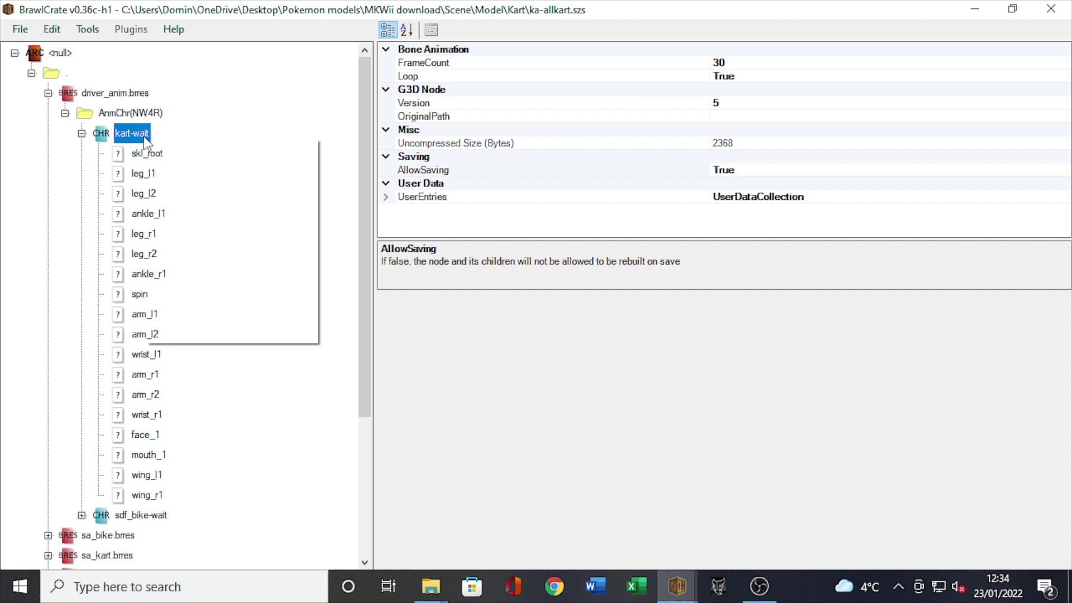
left_click(188, 233)
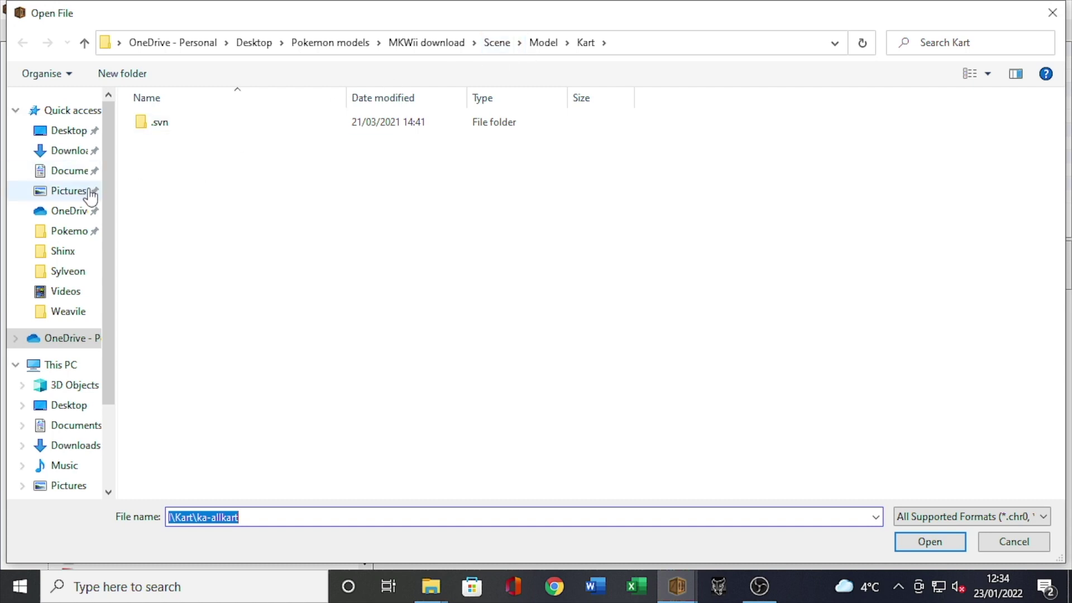
left_click(63, 252)
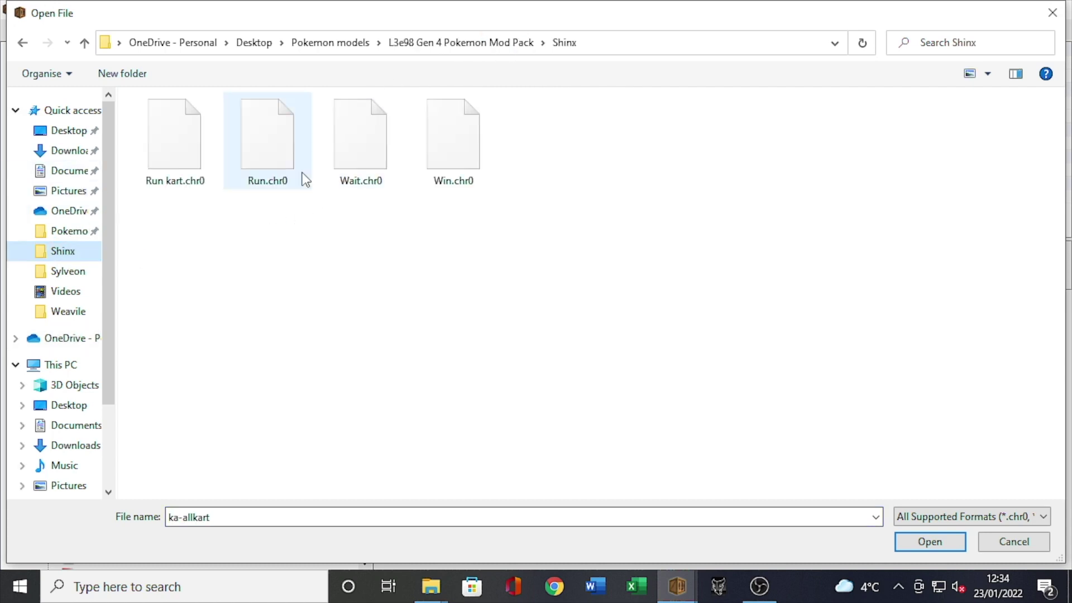
double_click(371, 162)
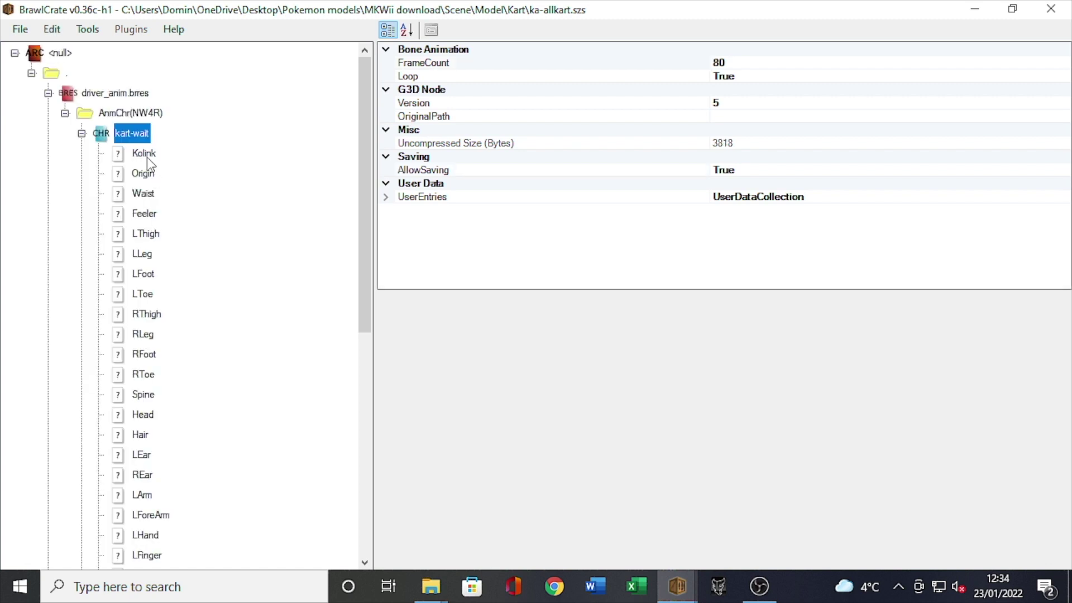
Set the Kolink bone's scale at frame 1 of kart-wait to 22 on X, Y and Z.
left_click(146, 155)
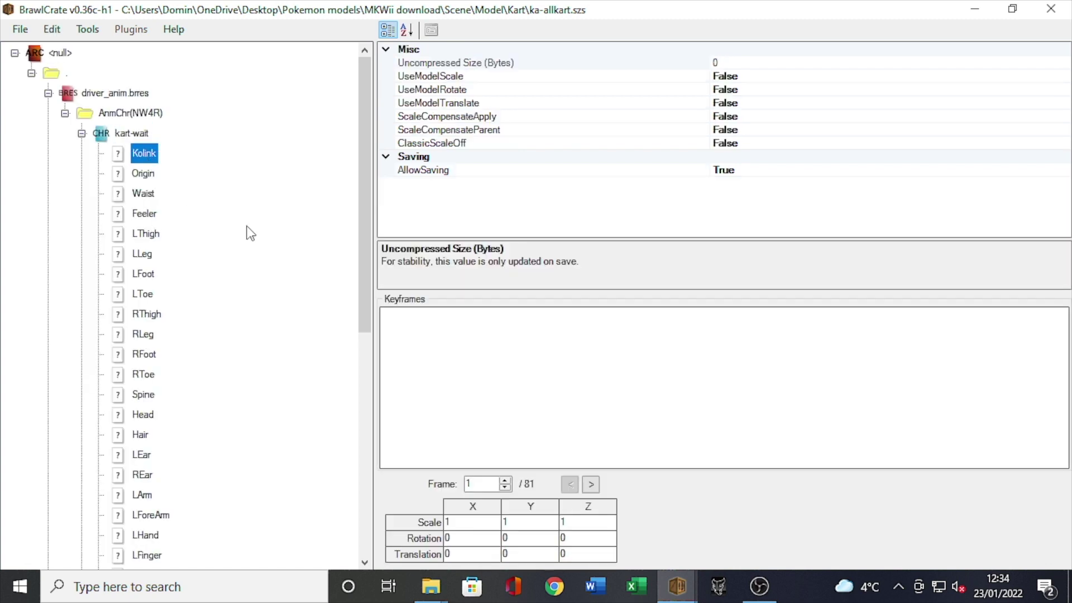
left_click(463, 522)
type("22")
key("Tab")
type("22")
key("Tab")
type("22")
left_click(532, 538)
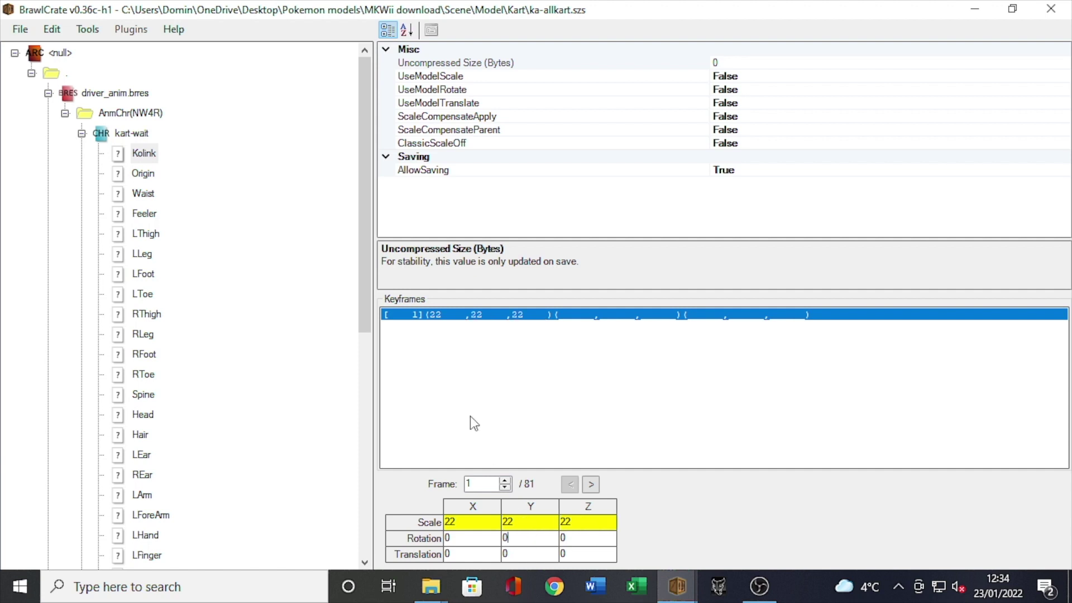
Replace the sdf_bike-wait animation in driver_anim.brres with Wait.chr0 from the Shinx folder.
left_click(82, 133)
double_click(141, 153)
right_click(137, 153)
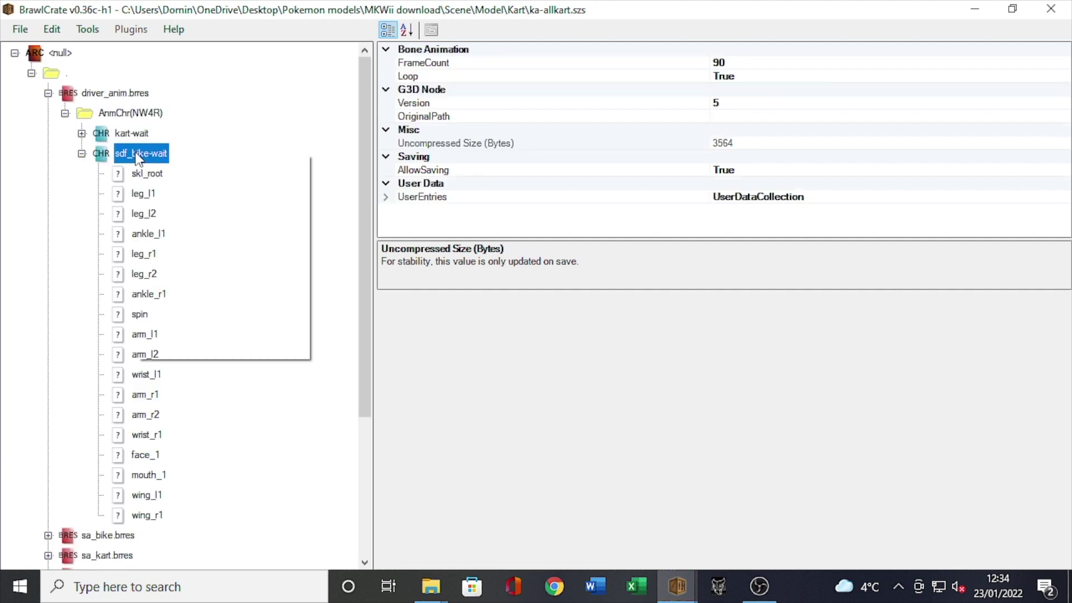
left_click(186, 249)
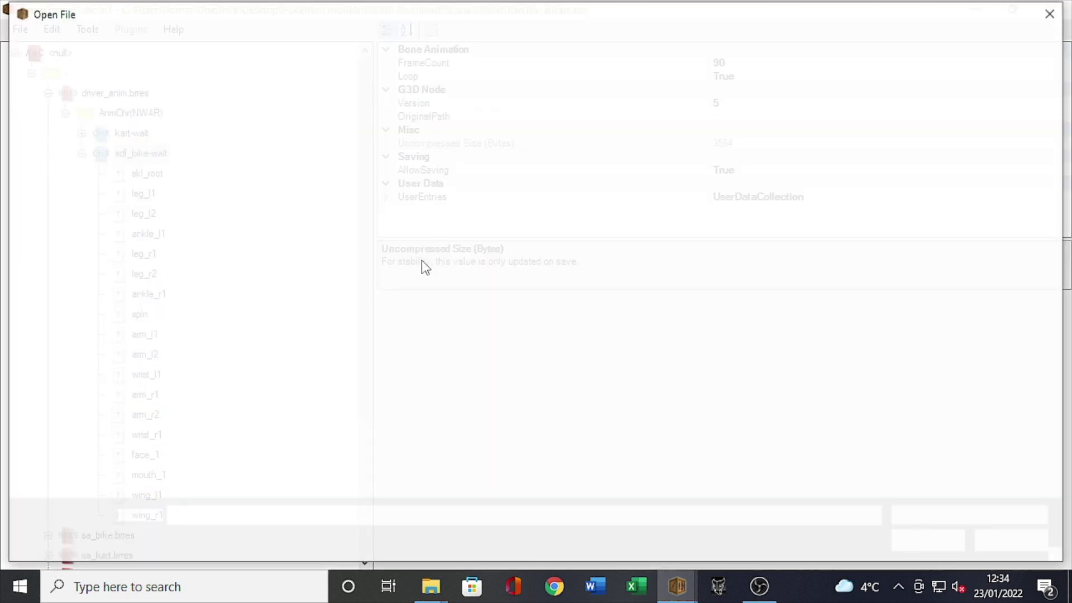
left_click(377, 144)
double_click(373, 141)
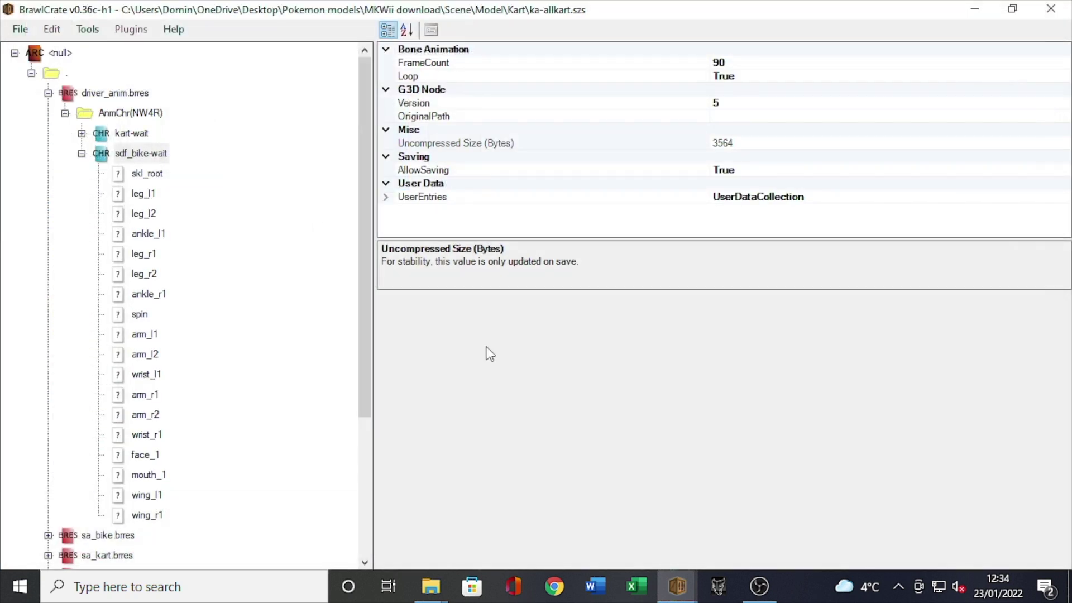
Set the Kolink bone's scale at frame 1 of sdf_bike-wait to 22 on X, Y and Z.
left_click(143, 173)
left_click(448, 521)
type("22")
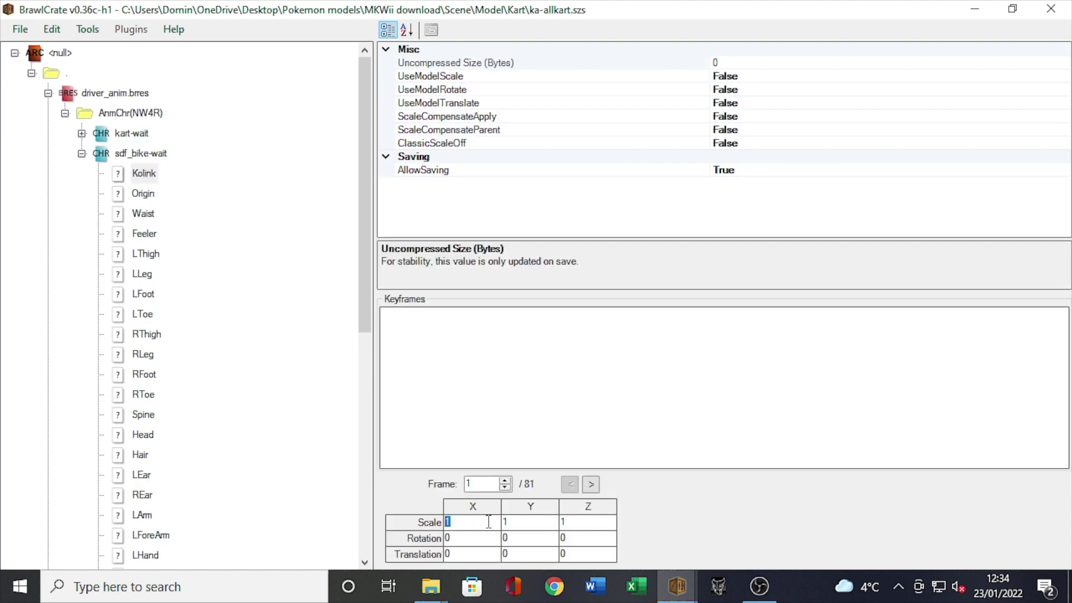
key("Tab")
type("22")
key("Tab")
type("22")
left_click(540, 536)
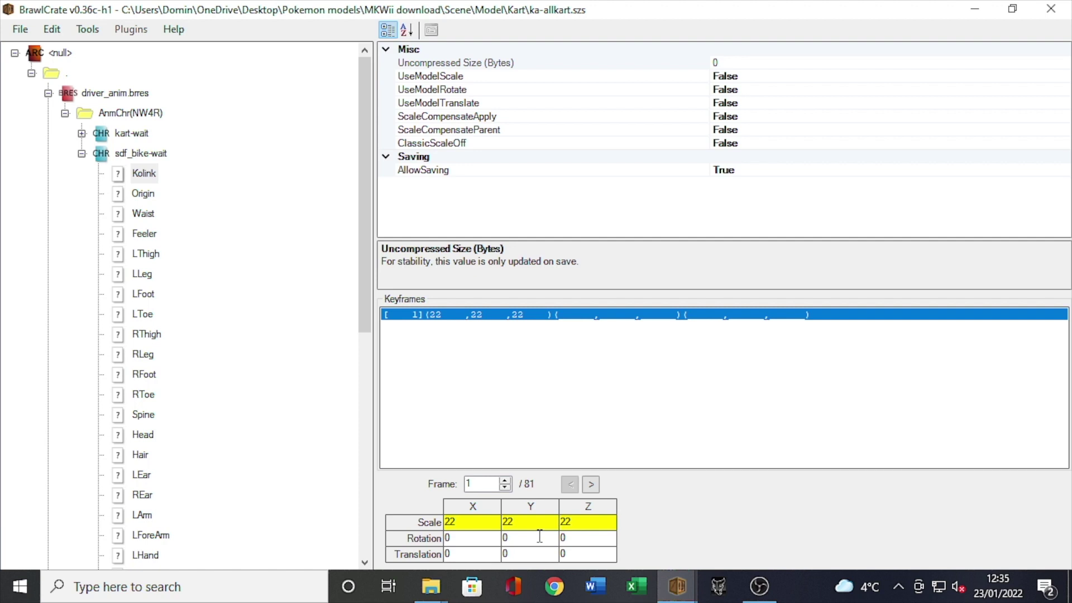
Save ka-allkart.szs and close both open BrawlCrate windows, including the one with MenuSingle.szs.
left_click(48, 93)
left_click(21, 30)
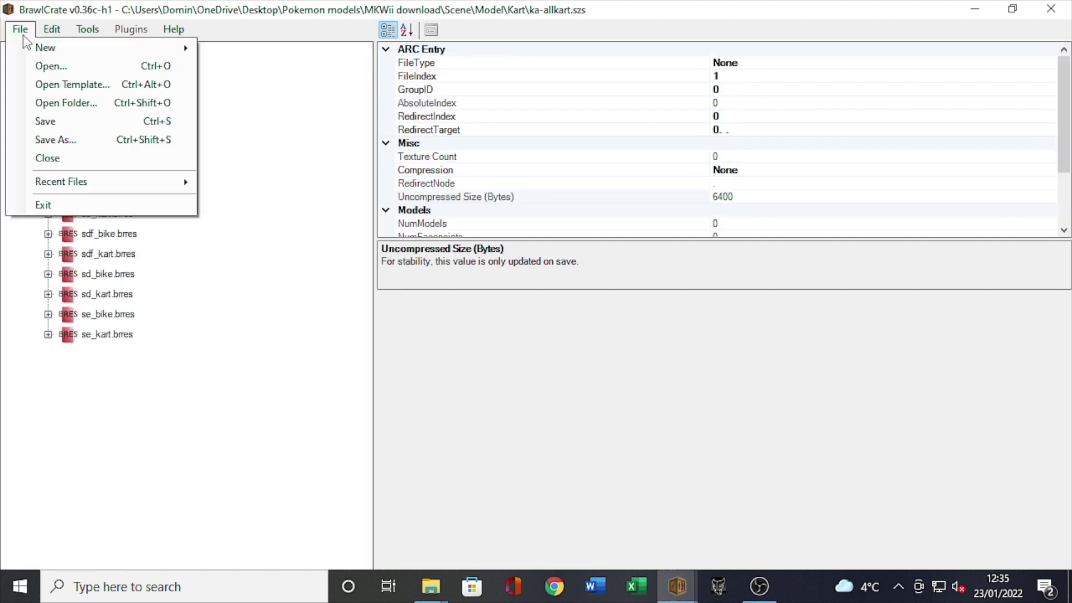
left_click(51, 115)
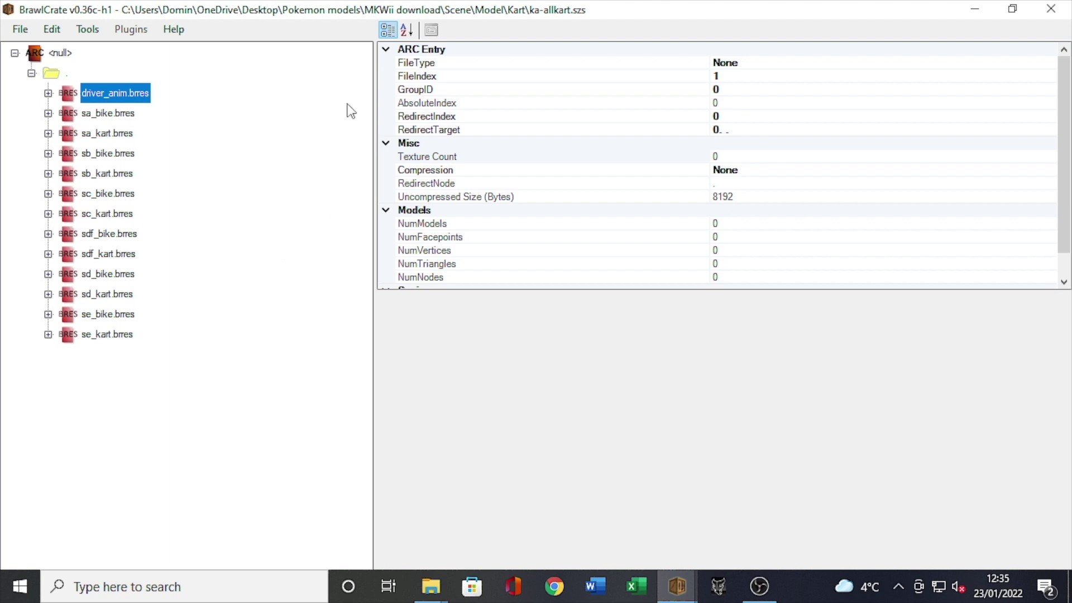
left_click(1061, 9)
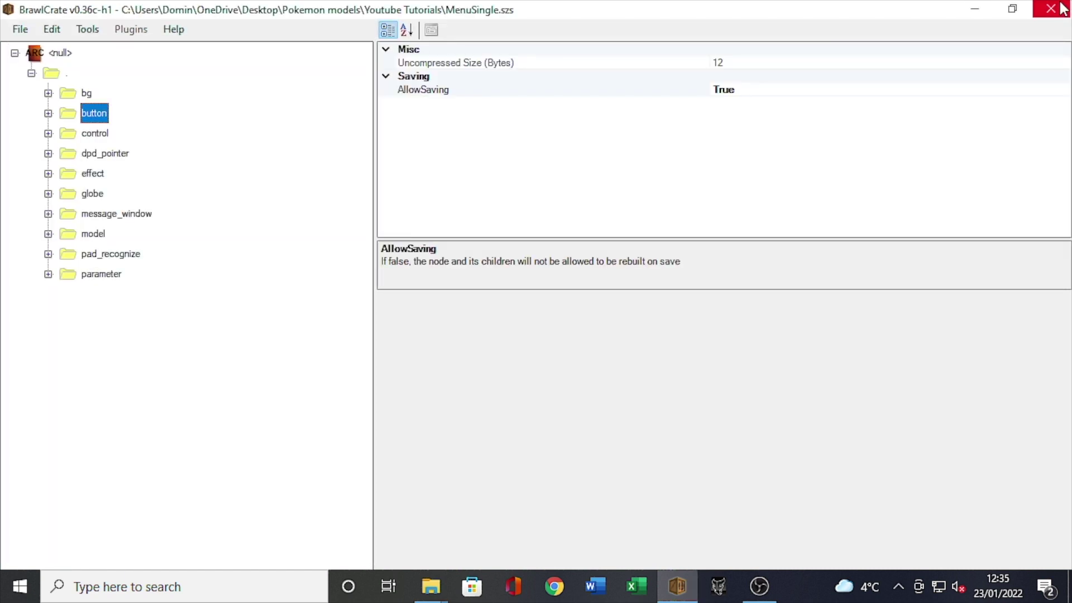
left_click(1061, 9)
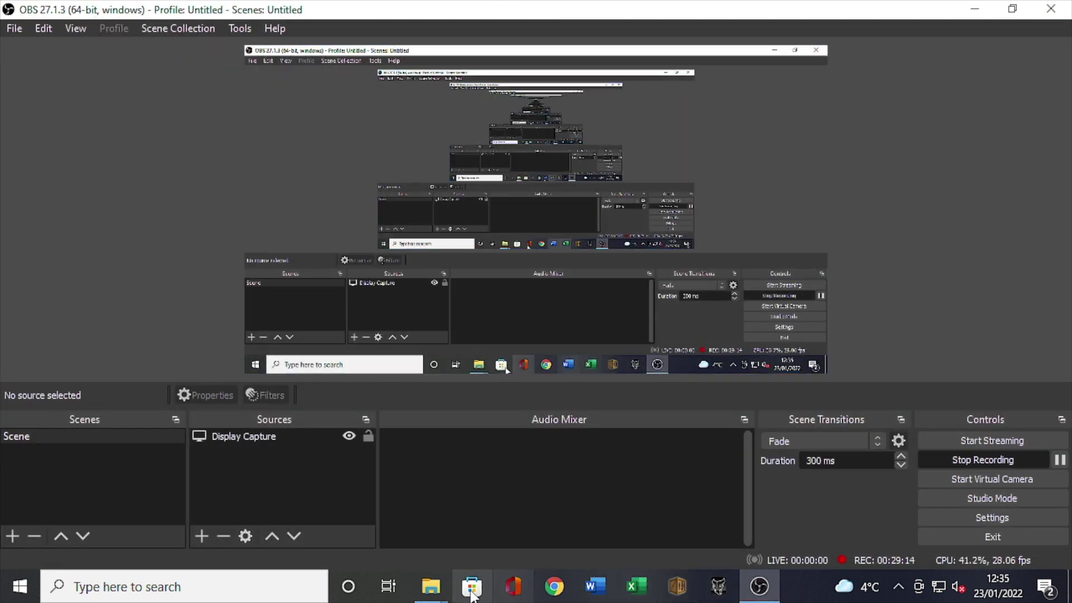
Switch to File Explorer and arrange the Youtube Tutorials folder beside the UNTITLED (F:) drive window.
mouse_move(431, 586)
left_click(305, 511)
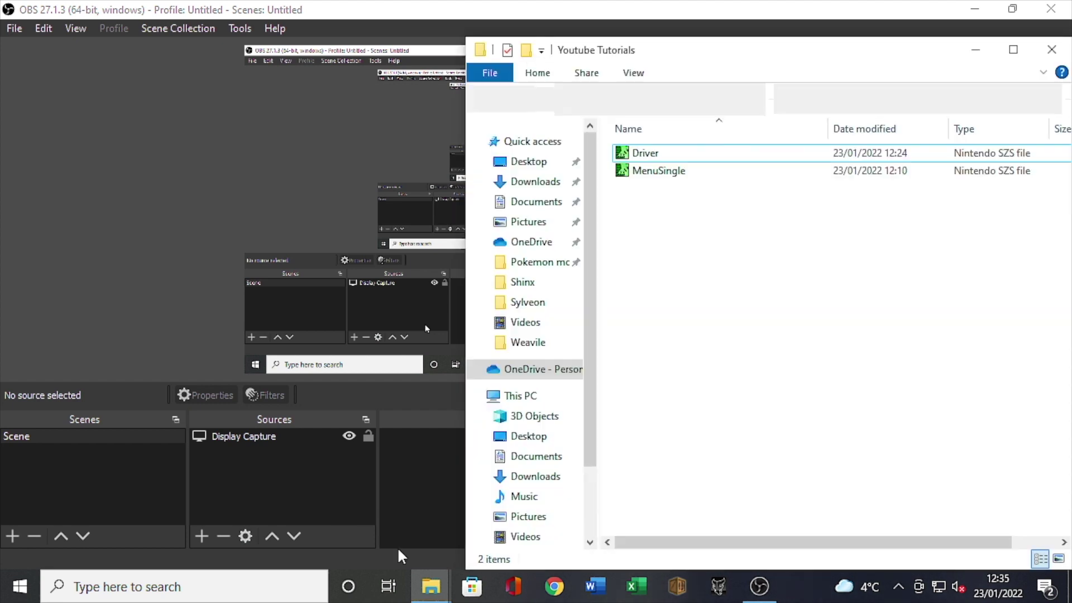
left_click(444, 517)
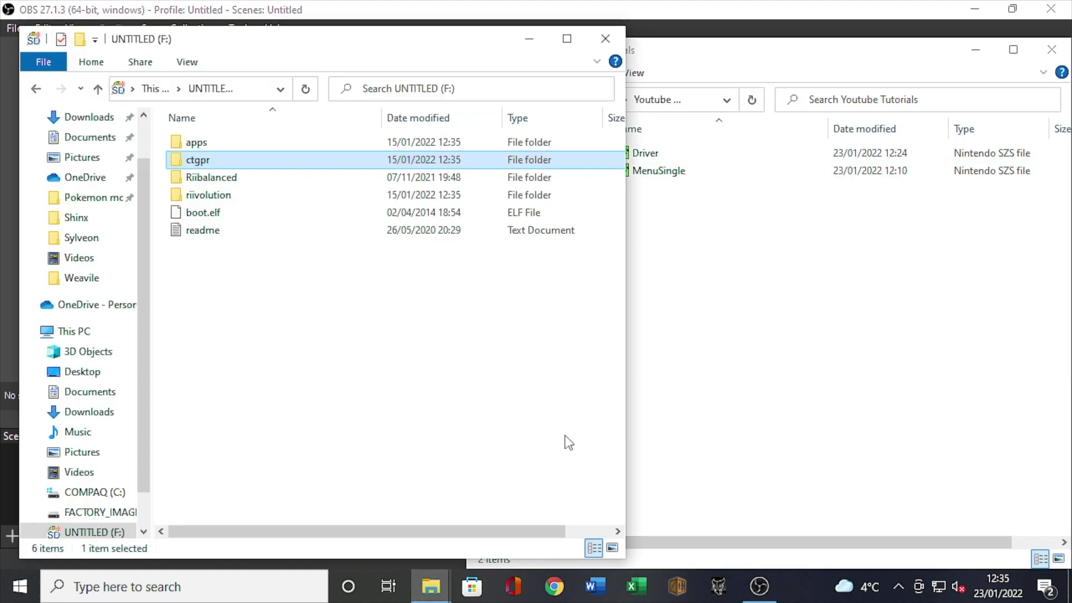
left_click_drag(781, 61, 803, 49)
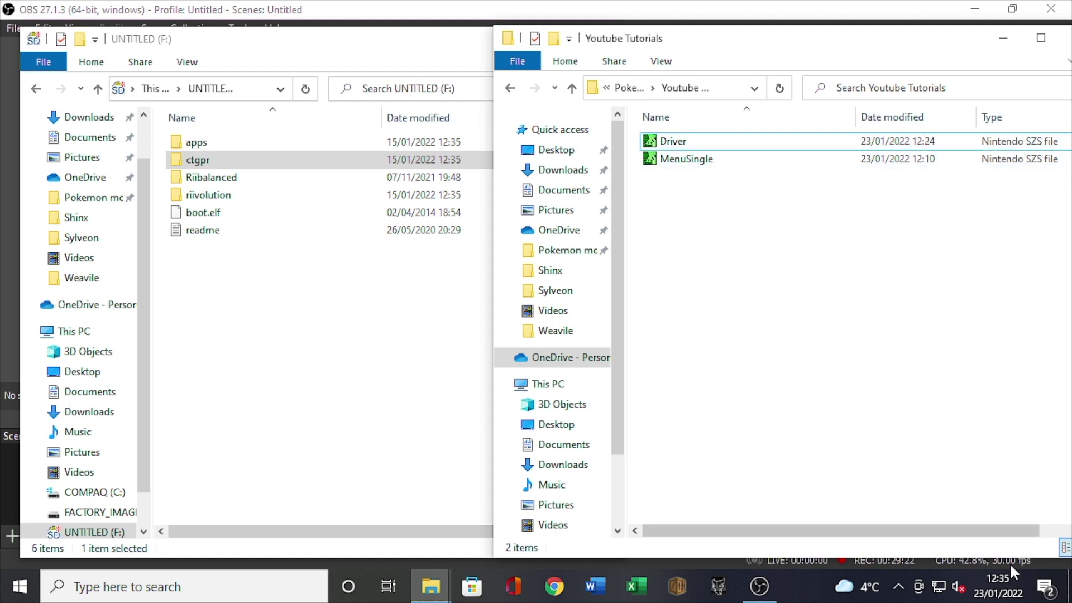
Copy the Driver and MenuSingle SZS files from Youtube Tutorials into the ctgpr\My Stuff folder on the F: drive.
left_click(234, 162)
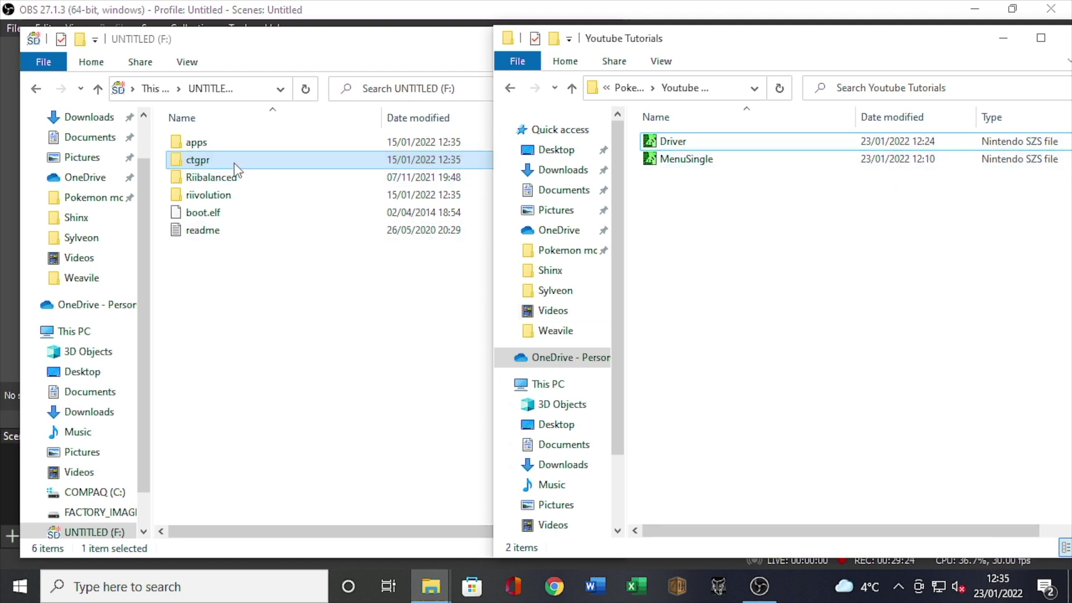
double_click(234, 162)
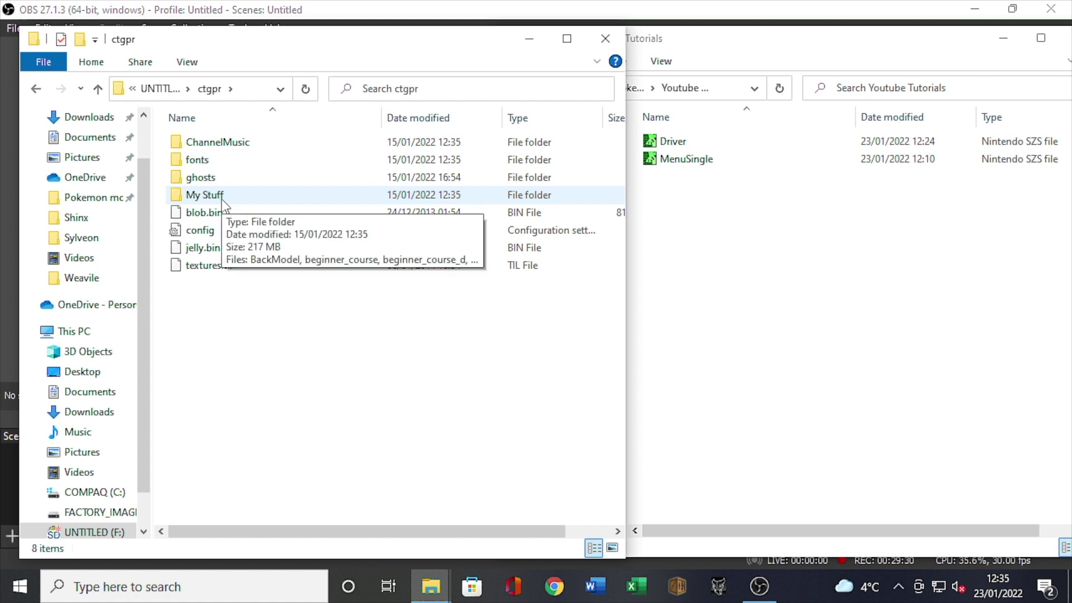
double_click(223, 196)
left_click_drag(787, 242, 736, 145)
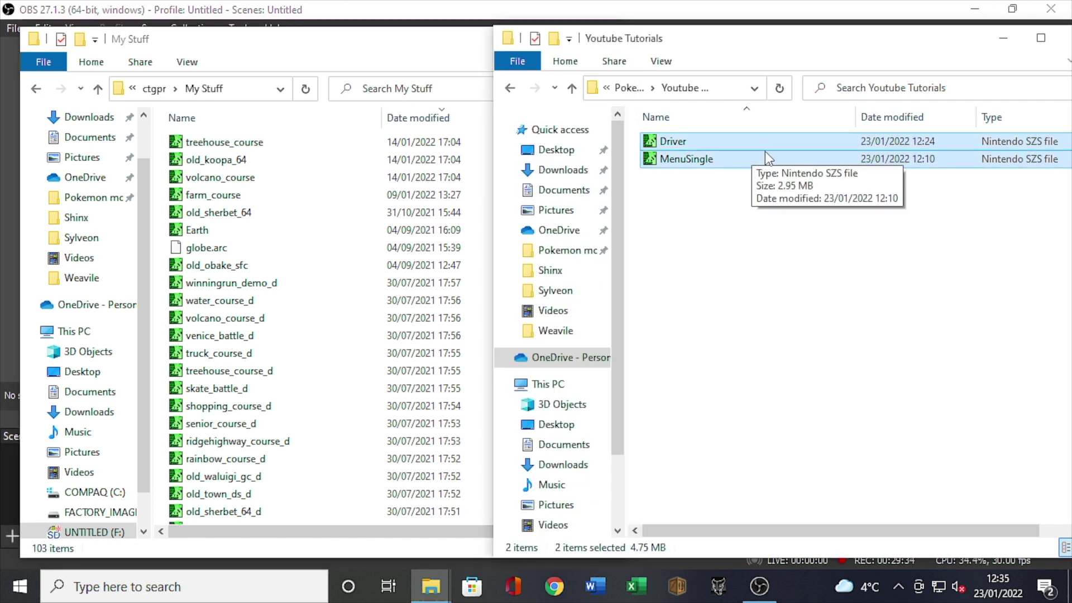
left_click_drag(766, 152, 296, 216)
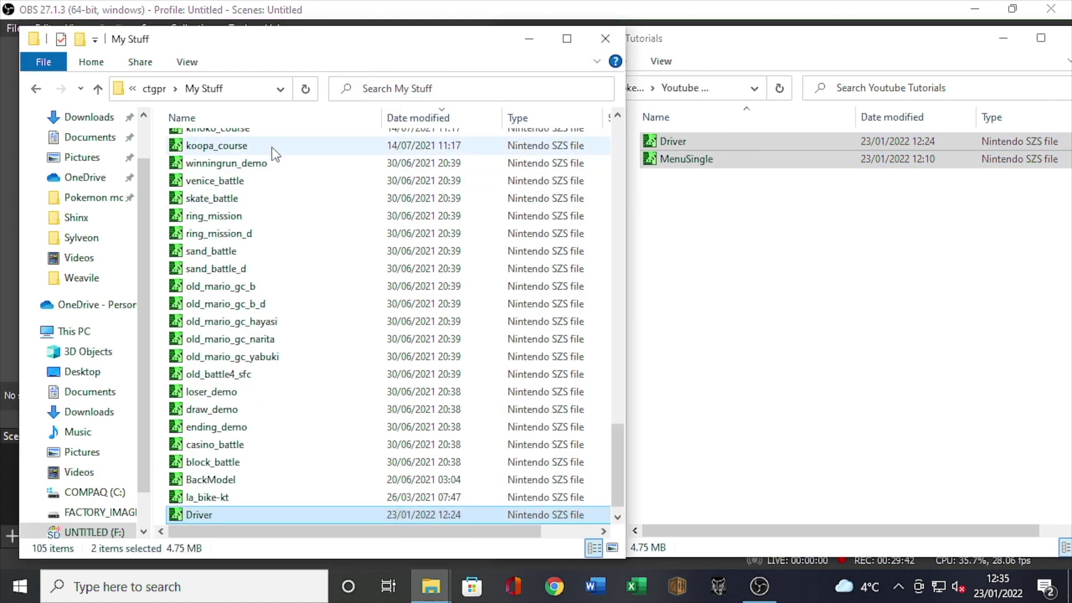
Open the MKWii download\Scene\Model\Kart folder from Pokemon models, keeping the SD card's My Stuff folder open alongside.
left_click(637, 89)
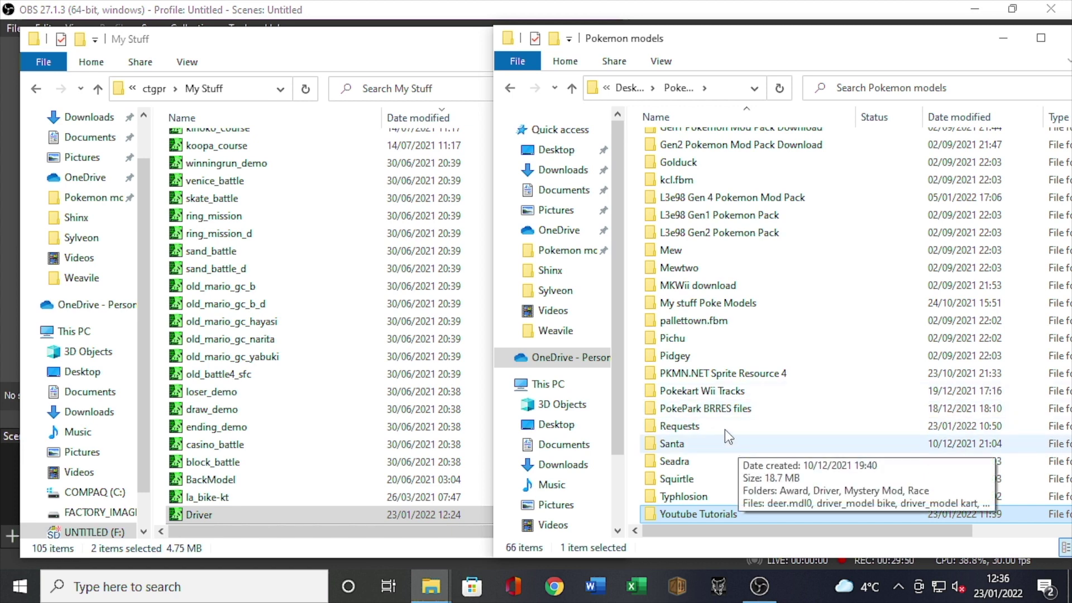
double_click(726, 284)
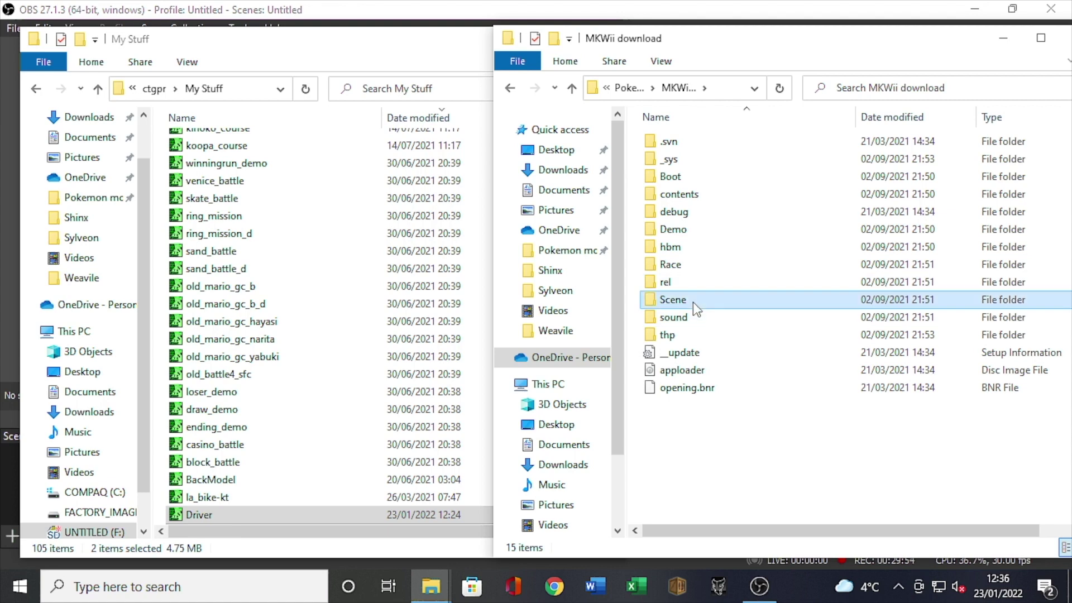
double_click(692, 302)
double_click(691, 161)
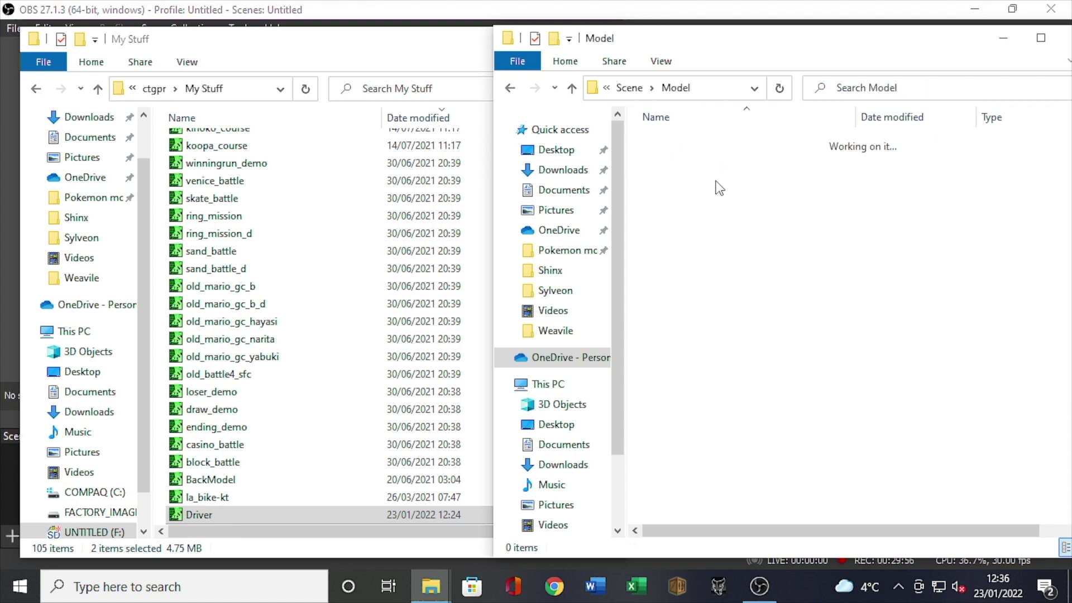
double_click(693, 160)
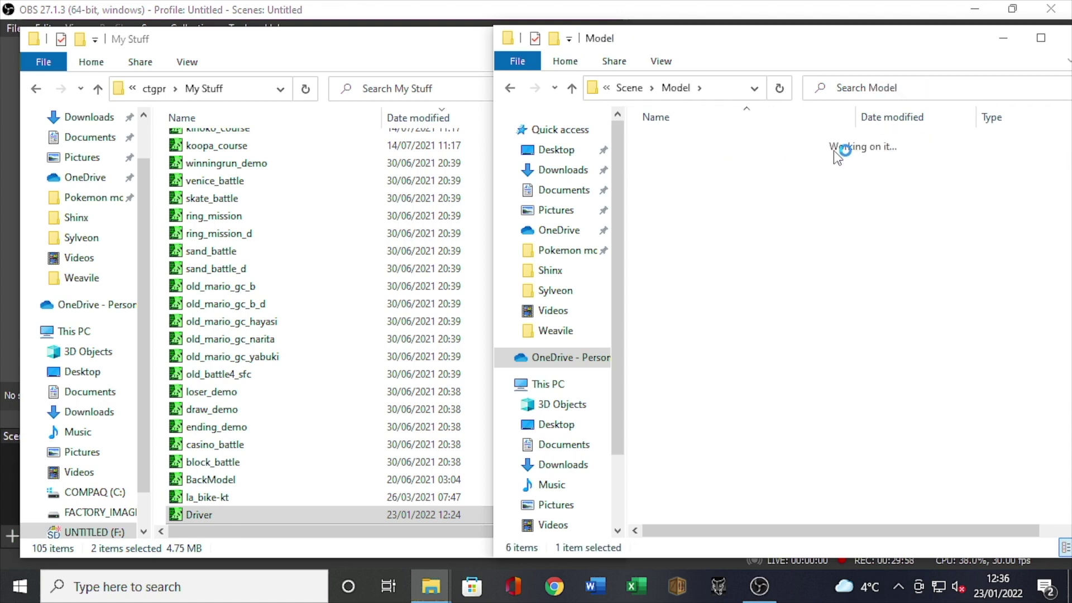
Sort the Kart files by newest modification date and copy ka-allkart, pc-allkart and mr-allkart into the ctgpr\My Stuff folder.
left_click(912, 119)
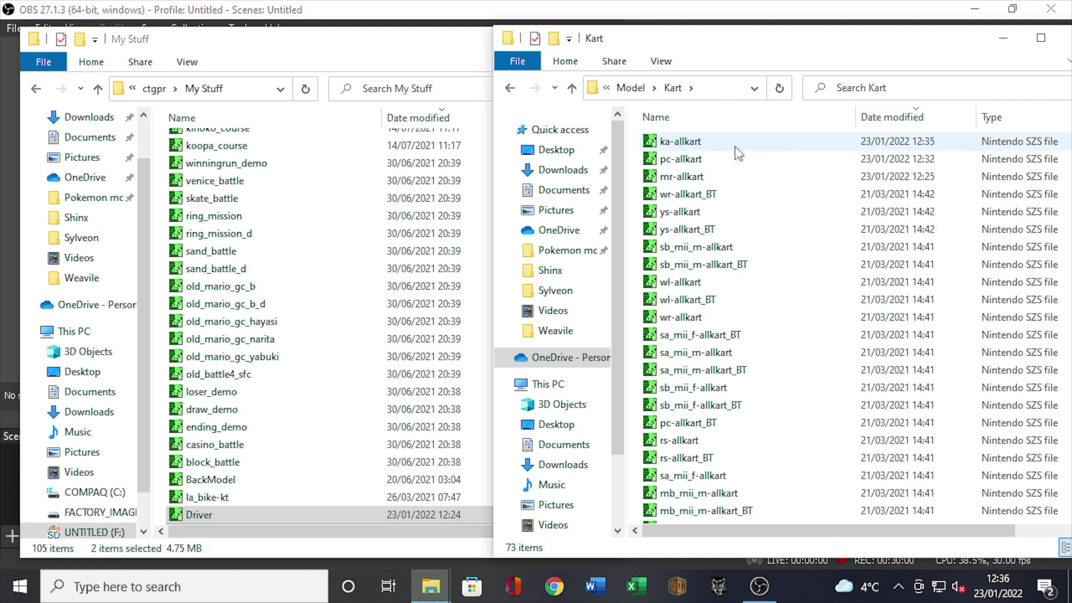
left_click_drag(734, 147, 742, 179)
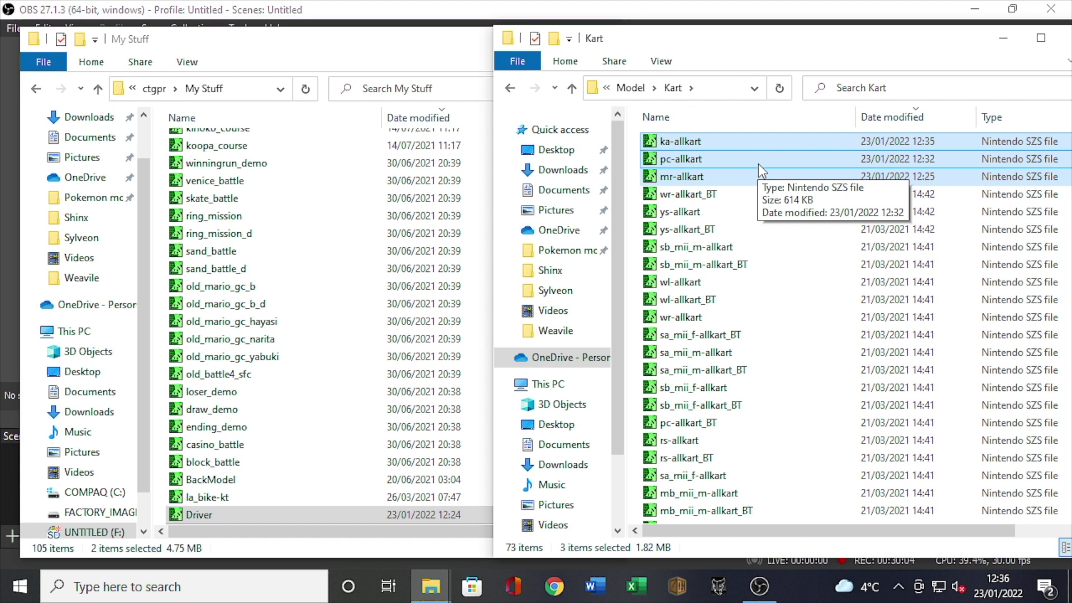
left_click_drag(759, 160, 344, 266)
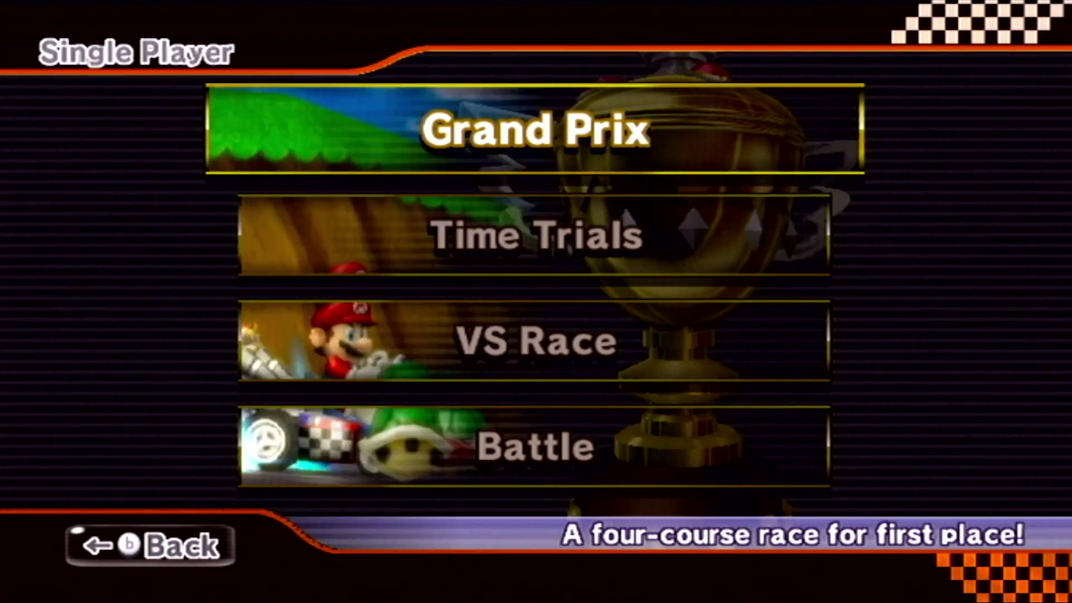
Switch to Mario Kart Wii, enter single-player Time Trials and examine the Shinx model on different vehicles, including Nanobike, Quacker and Rally Romper.
key("Down")
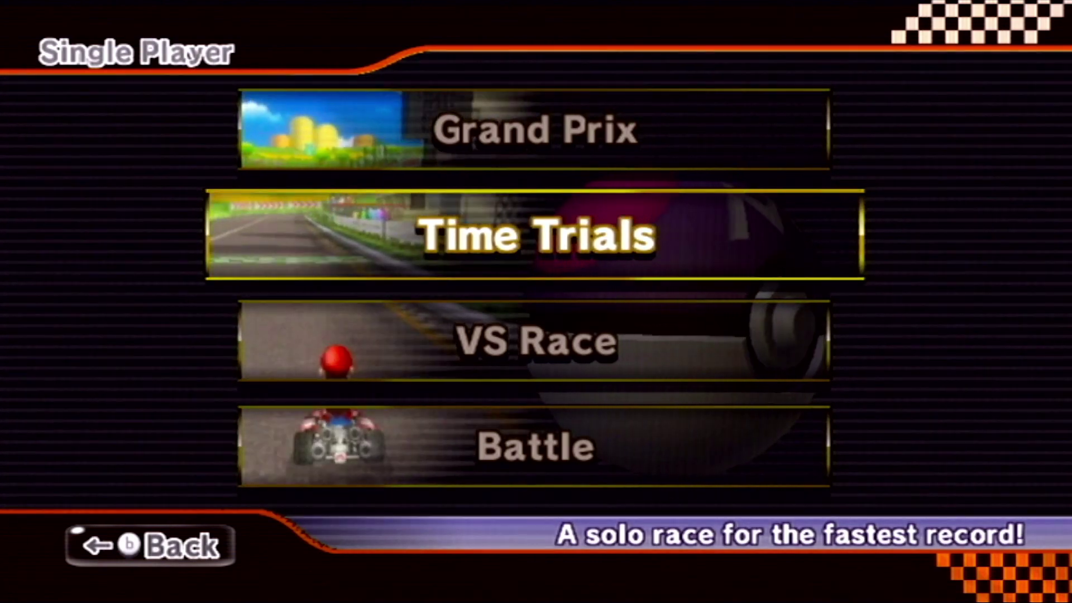
key("Return")
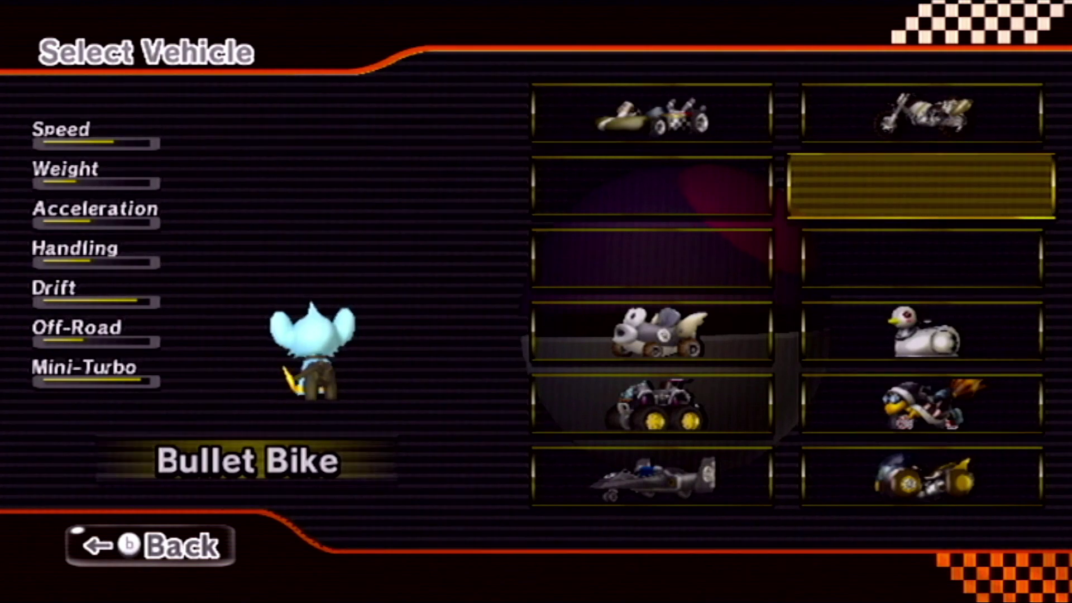
key("Left")
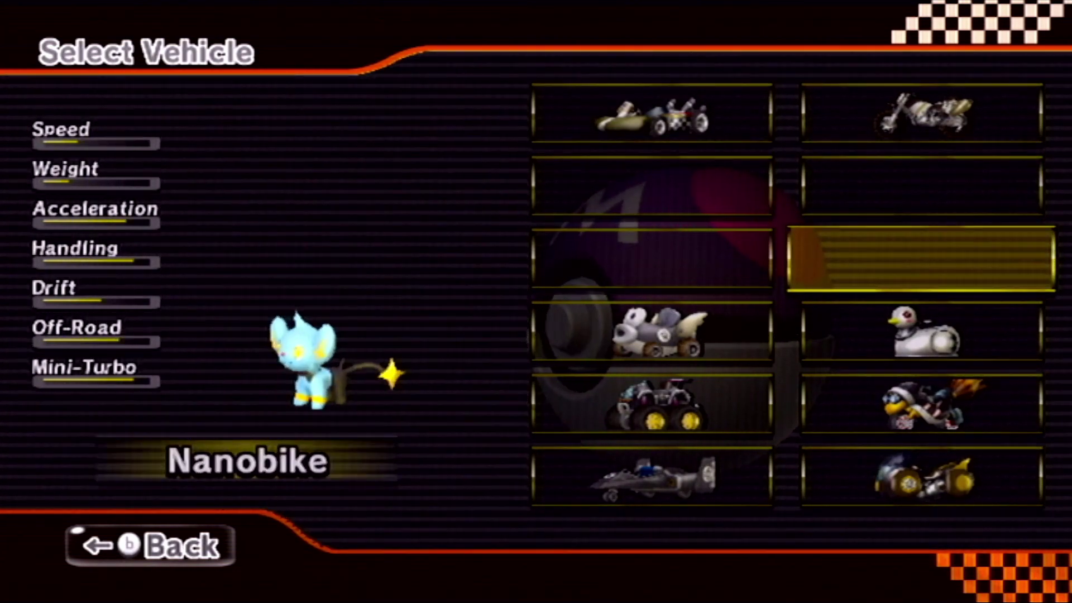
key("Right")
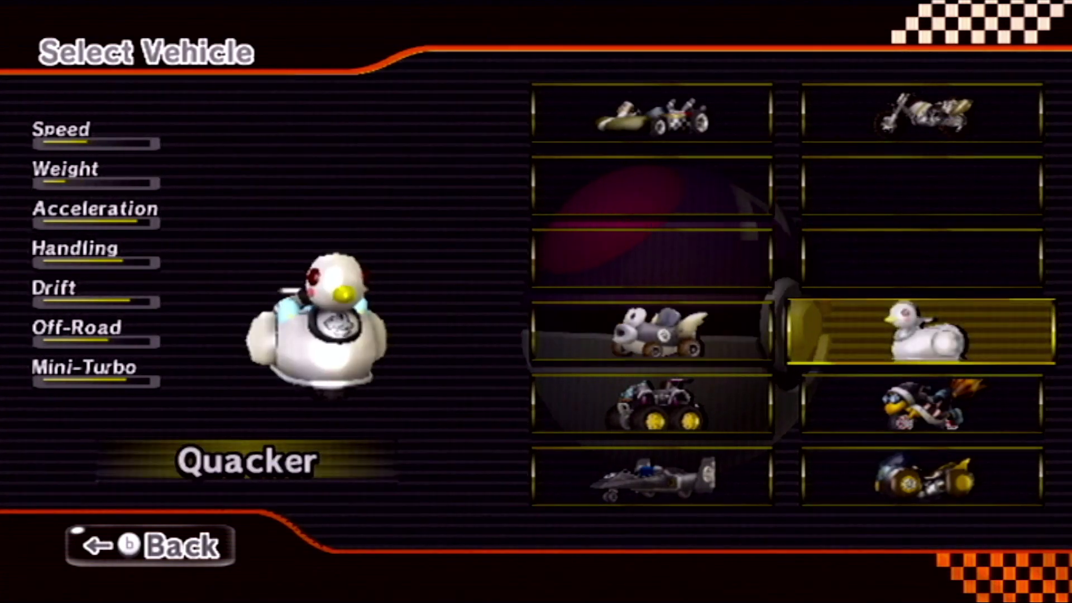
key("Left")
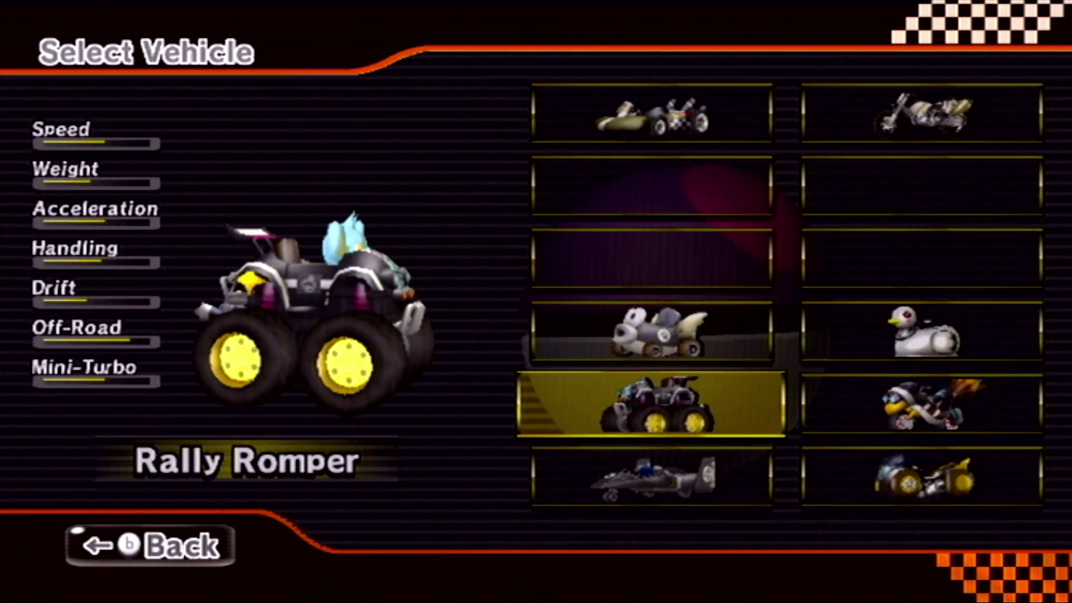